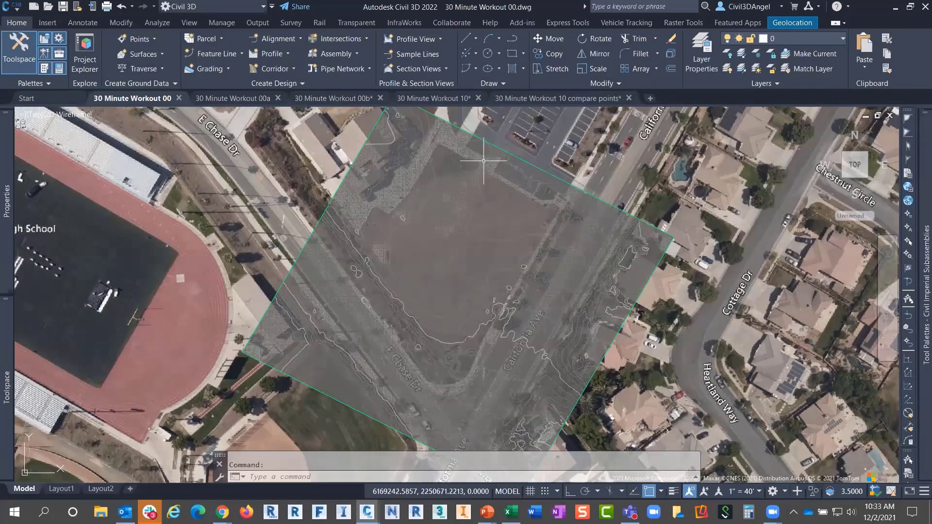
# - Review the information, definition and available analysis types in the properties of the AIW_Existing_Ground surface
pyautogui.click(447, 229)
pyautogui.moveTo(447, 229)
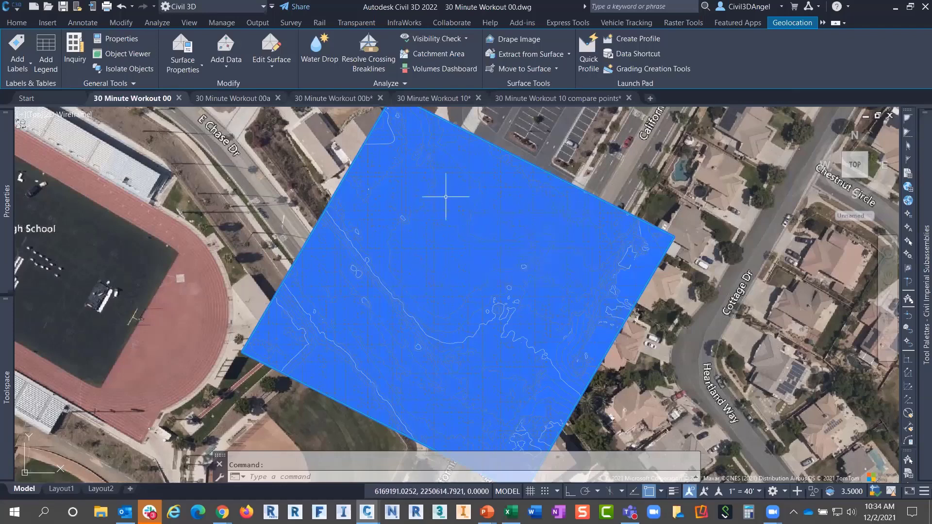
pyautogui.moveTo(422, 217)
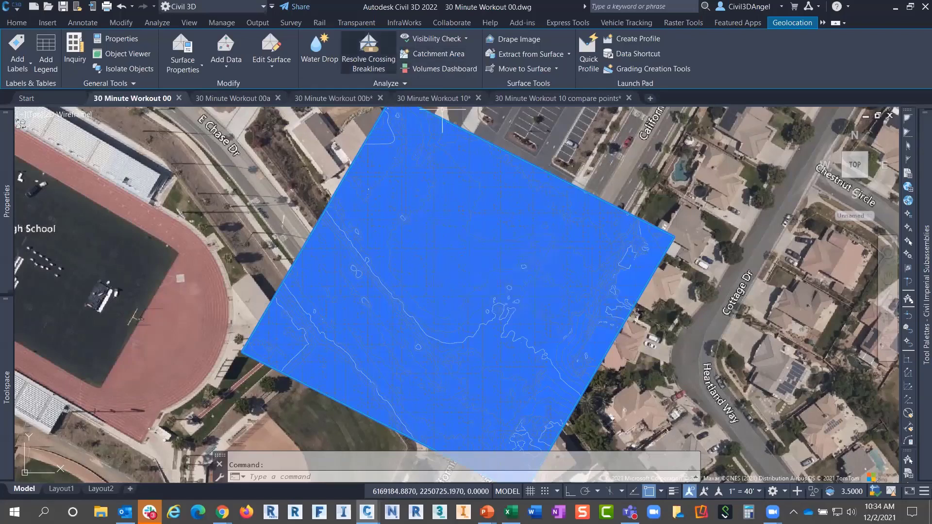
pyautogui.click(185, 46)
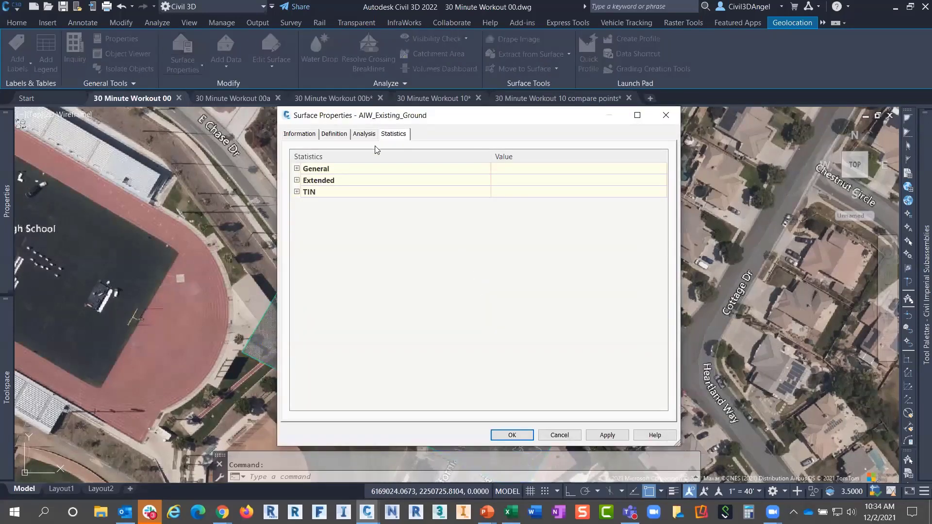
pyautogui.click(298, 135)
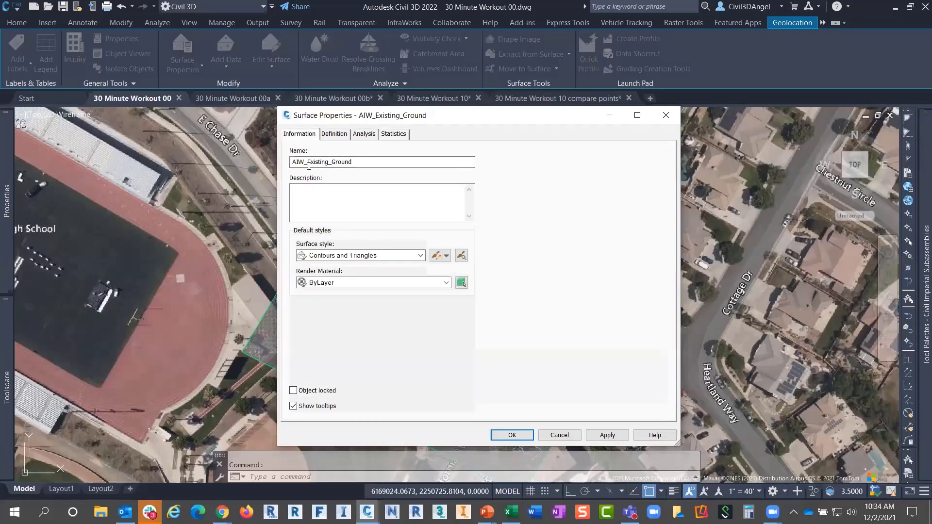
pyautogui.click(334, 134)
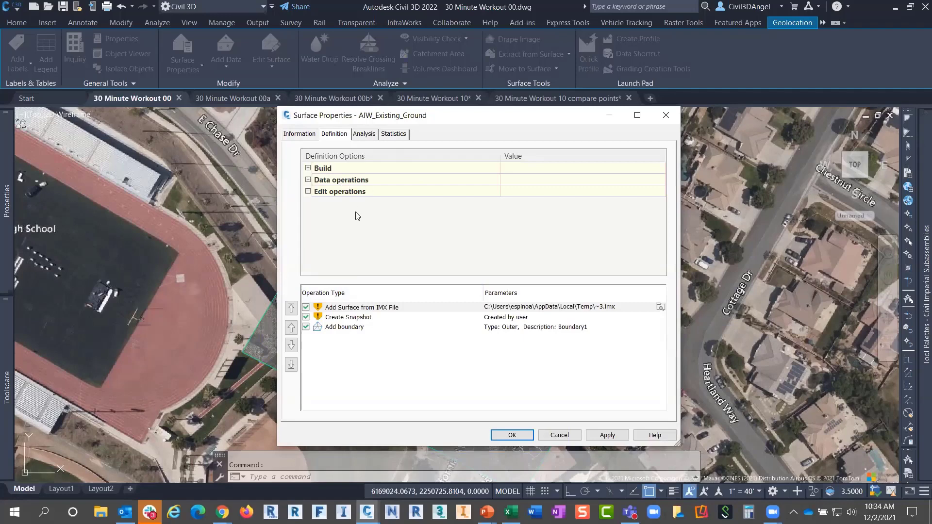
pyautogui.click(364, 134)
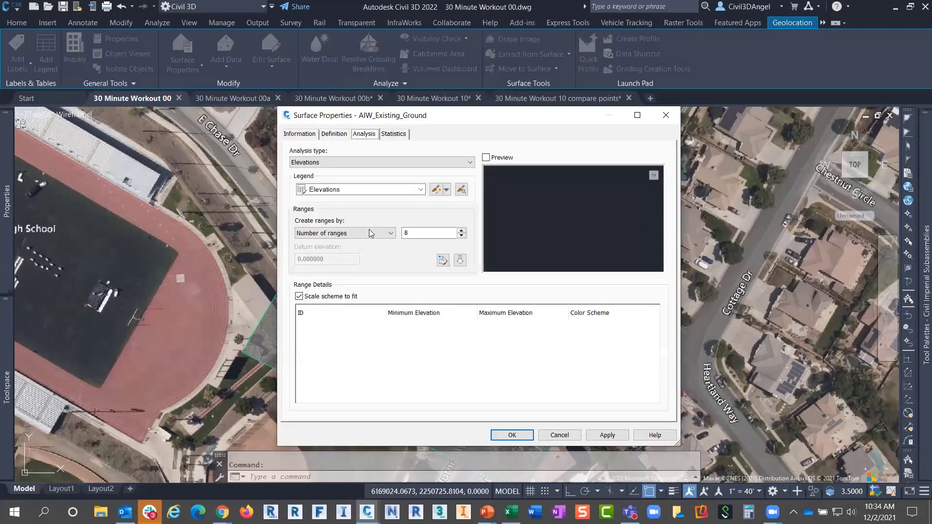
pyautogui.click(363, 165)
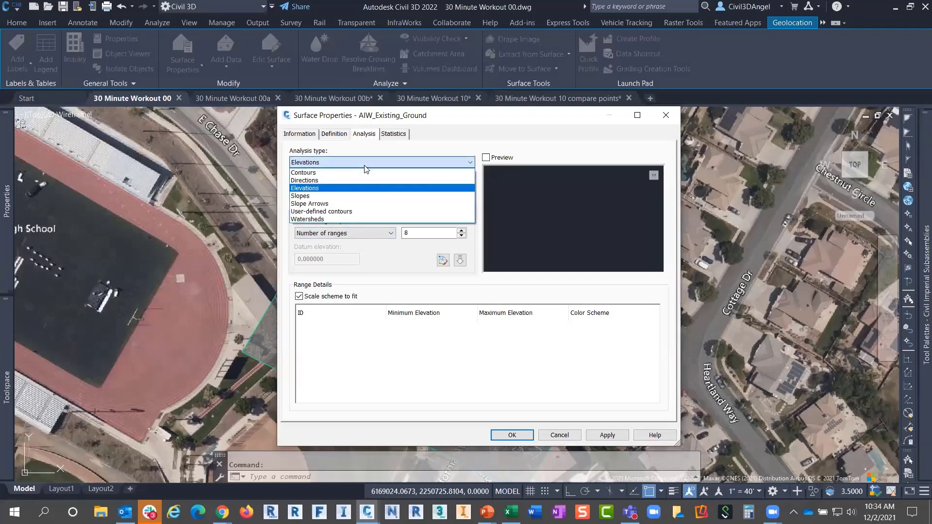
pyautogui.click(443, 131)
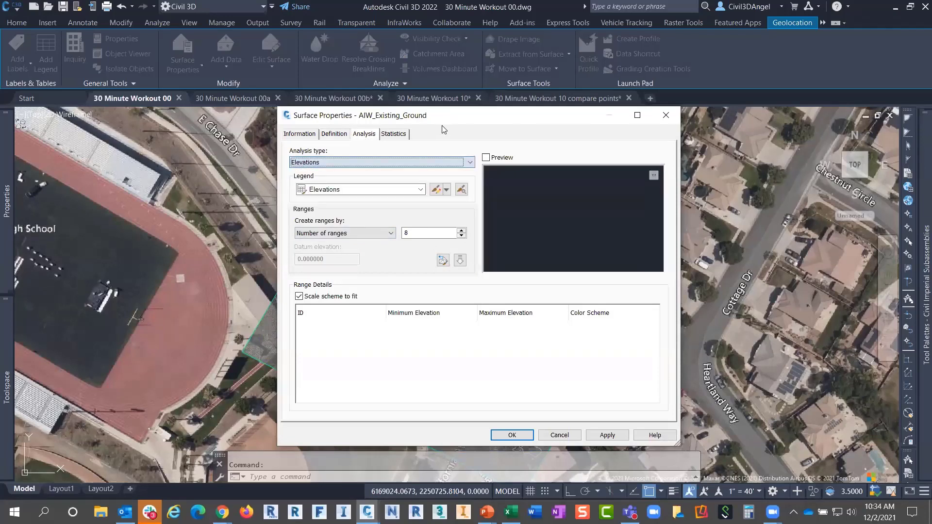
# - Examine the surface's General, Extended and TIN statistics and close its properties without changes
pyautogui.click(402, 135)
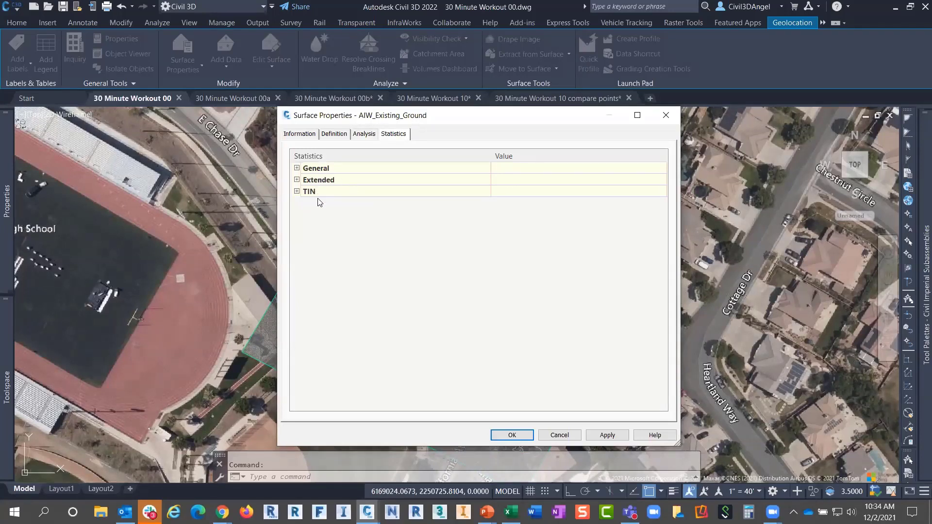
pyautogui.click(296, 169)
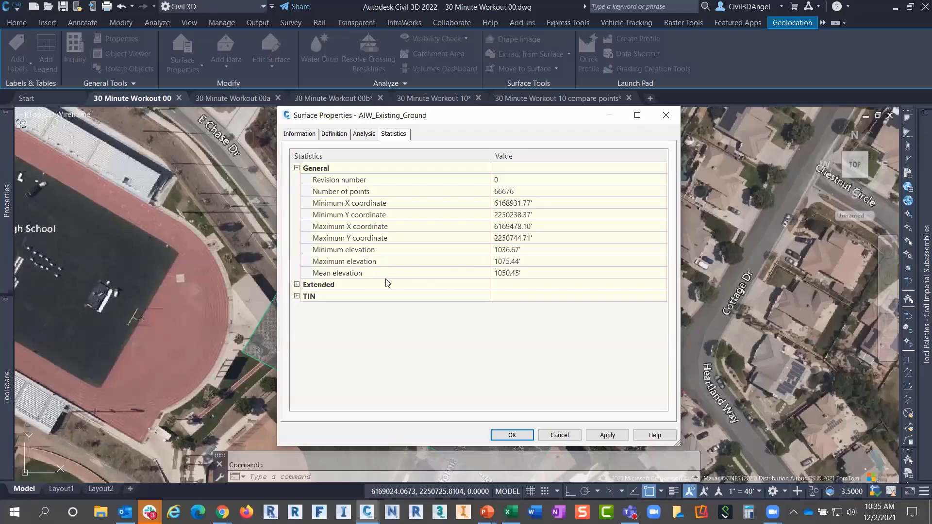
pyautogui.click(297, 285)
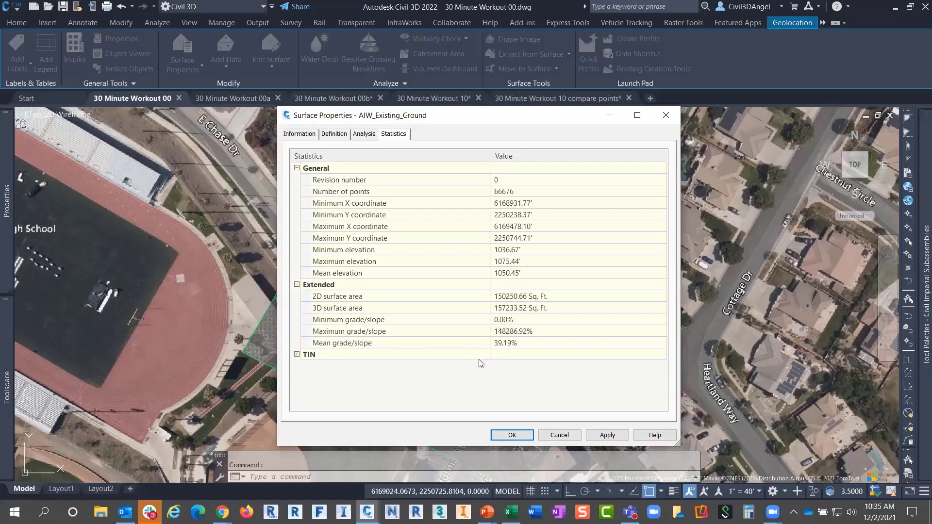
pyautogui.click(296, 354)
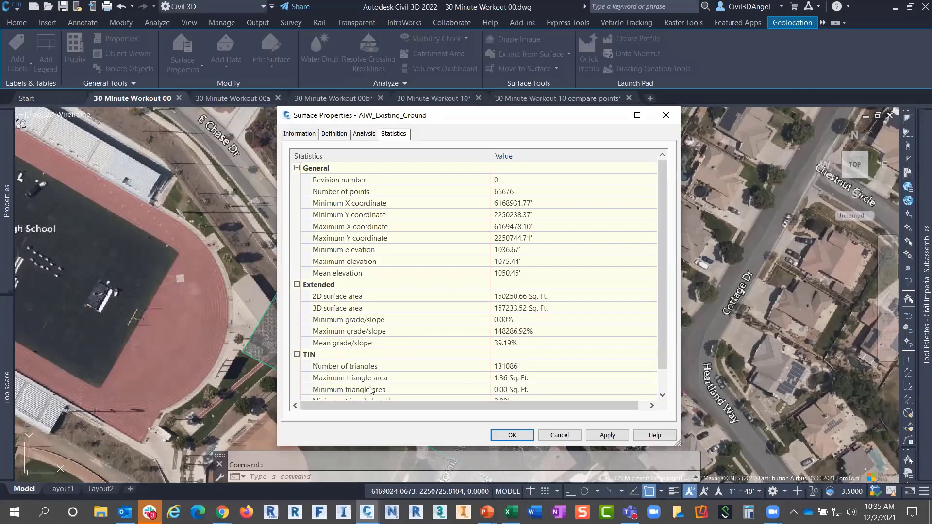
pyautogui.scroll(-1, 371, 388)
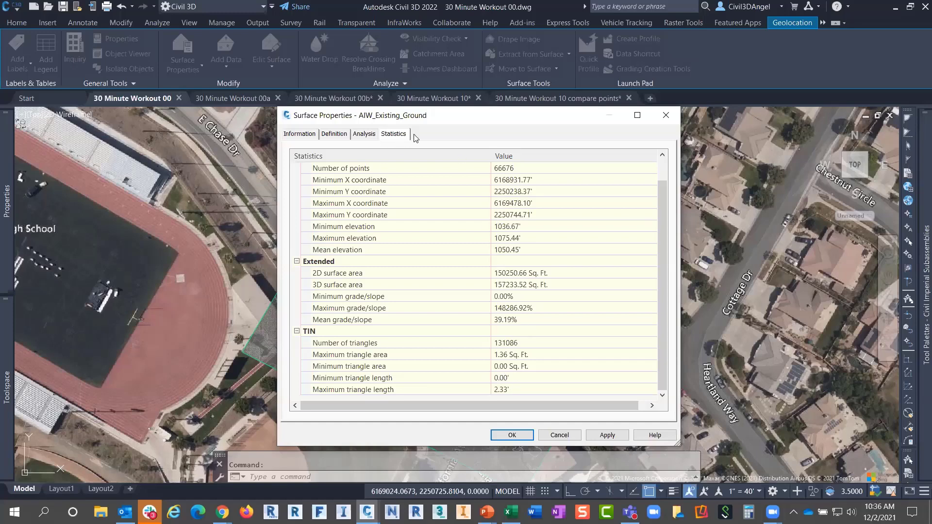
pyautogui.click(563, 435)
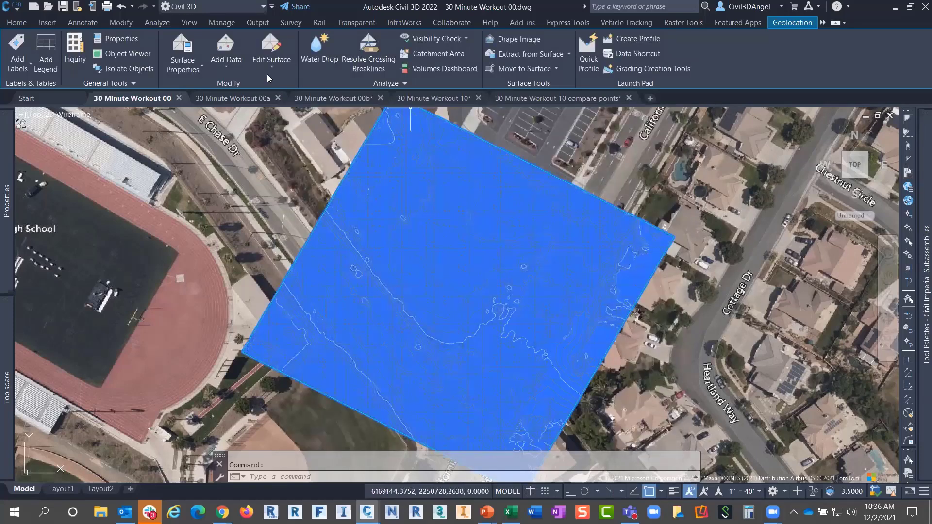
# - Examine the AIW_Existing_Ground surface's points, triangles, areas, elevations and slopes in Project Explorer, and close it
pyautogui.click(16, 23)
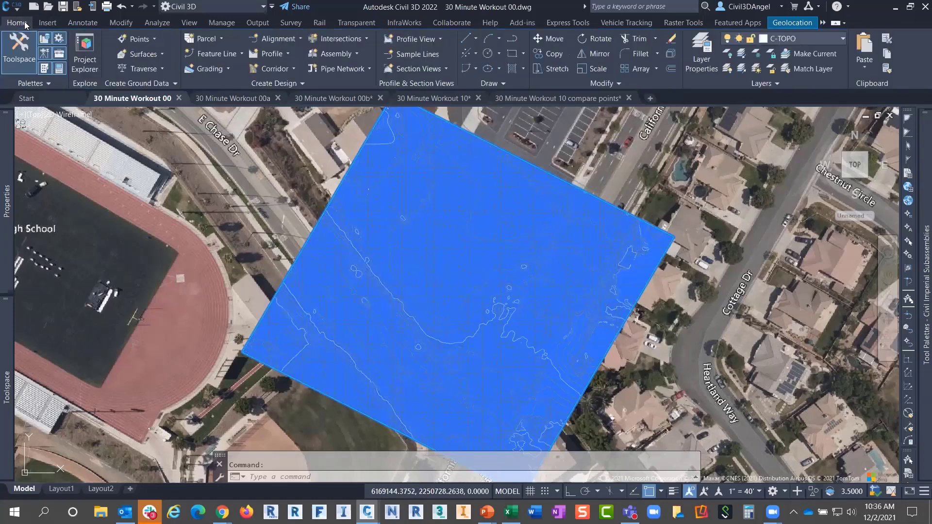
pyautogui.click(91, 67)
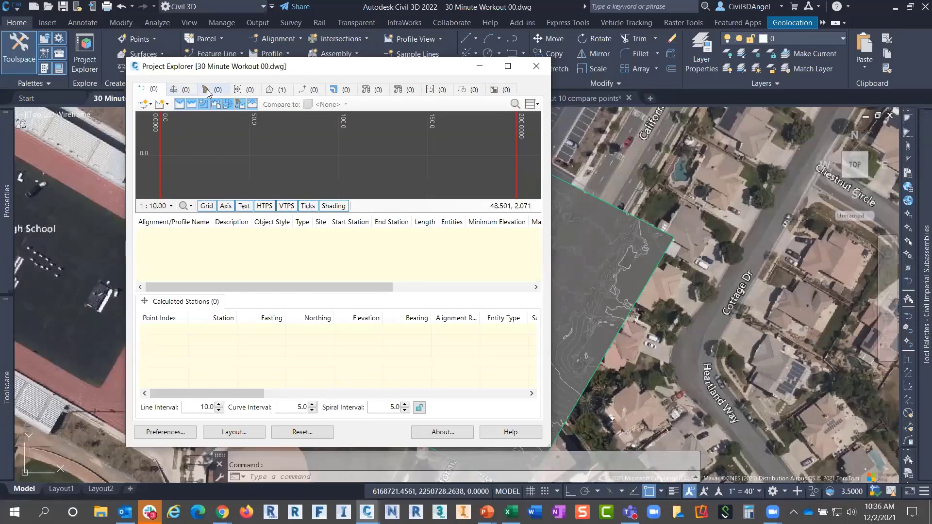
pyautogui.click(273, 91)
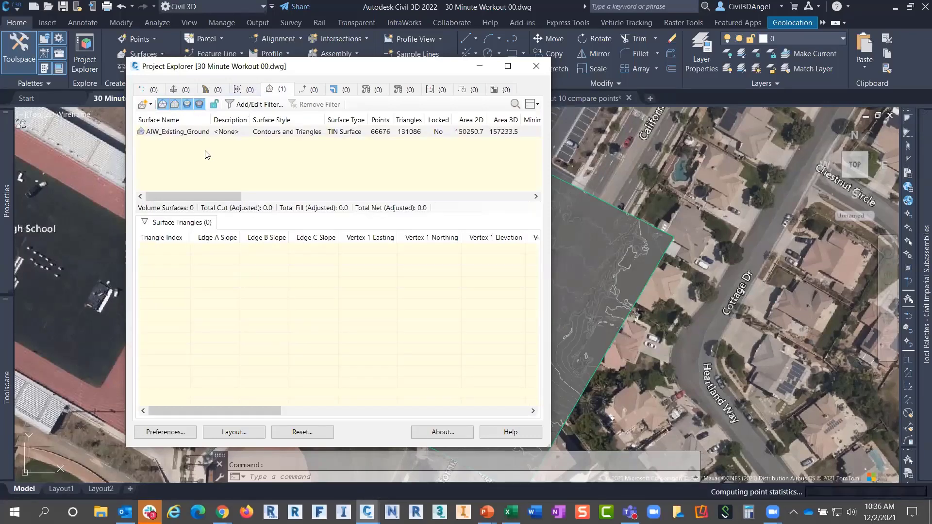
pyautogui.click(176, 170)
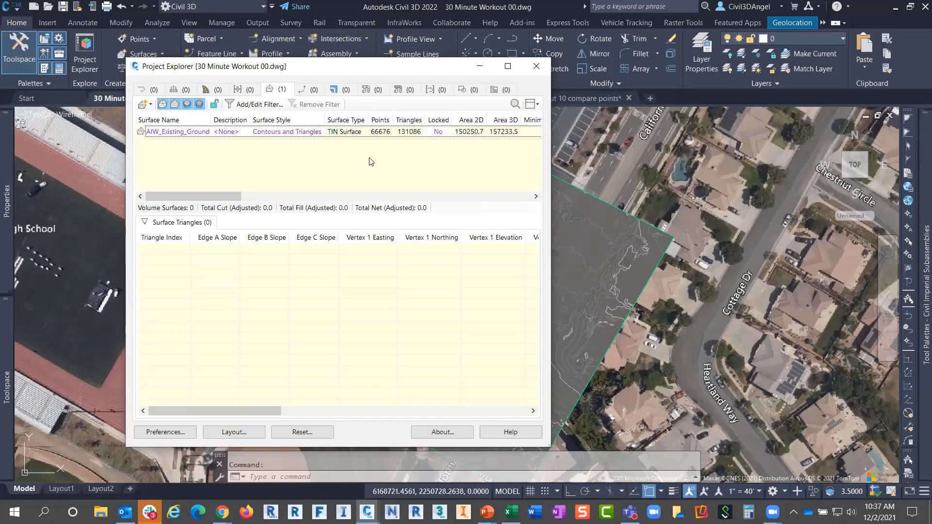
pyautogui.moveTo(224, 198); pyautogui.dragTo(279, 192)
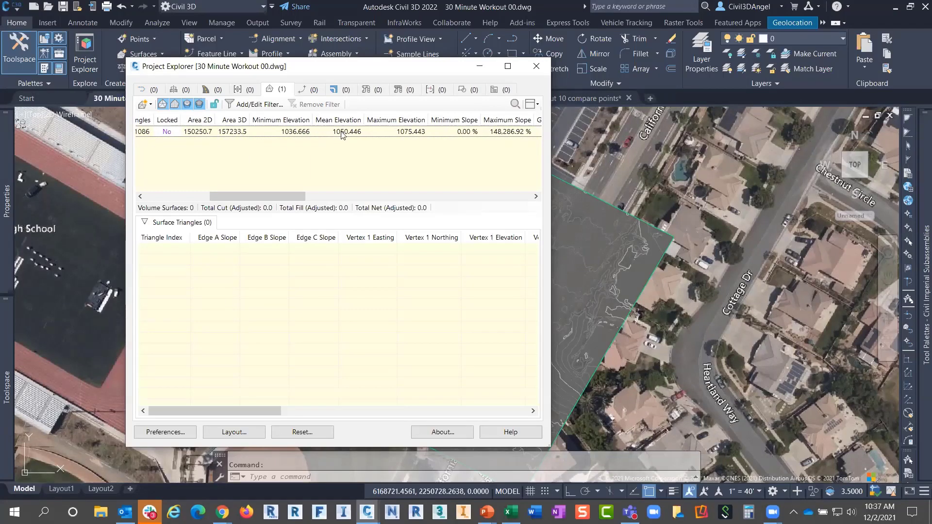
pyautogui.moveTo(282, 197); pyautogui.dragTo(214, 199)
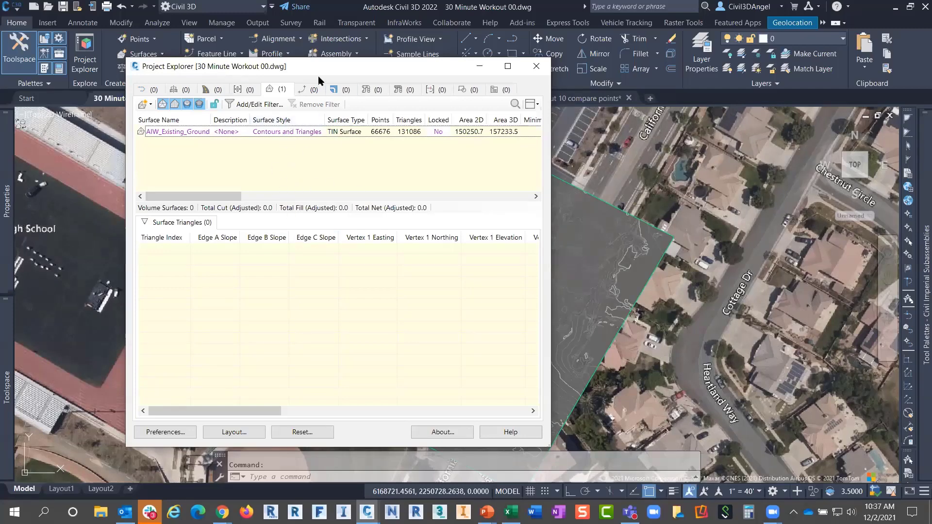
pyautogui.moveTo(293, 66); pyautogui.dragTo(325, 67)
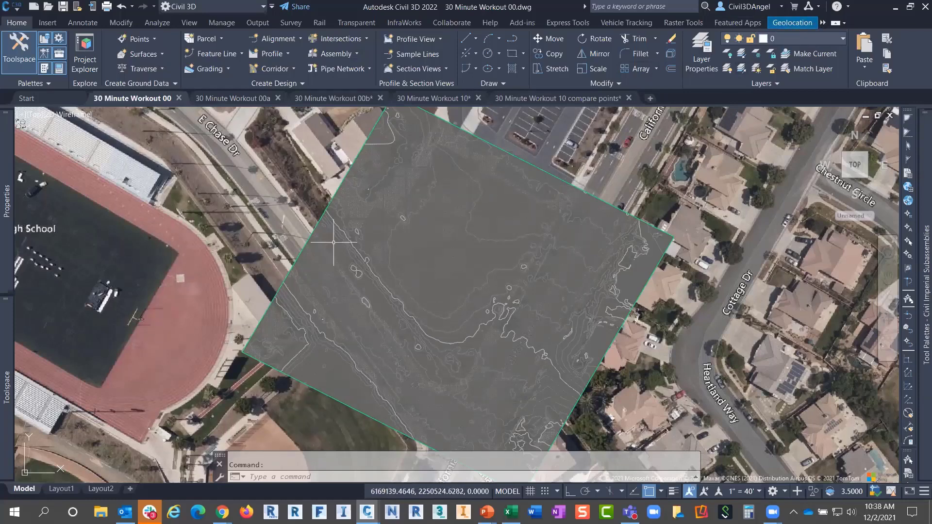
# - Turn off the background online map and inspect the existing ground surface's triangulation up close
pyautogui.scroll(3, 290, 242)
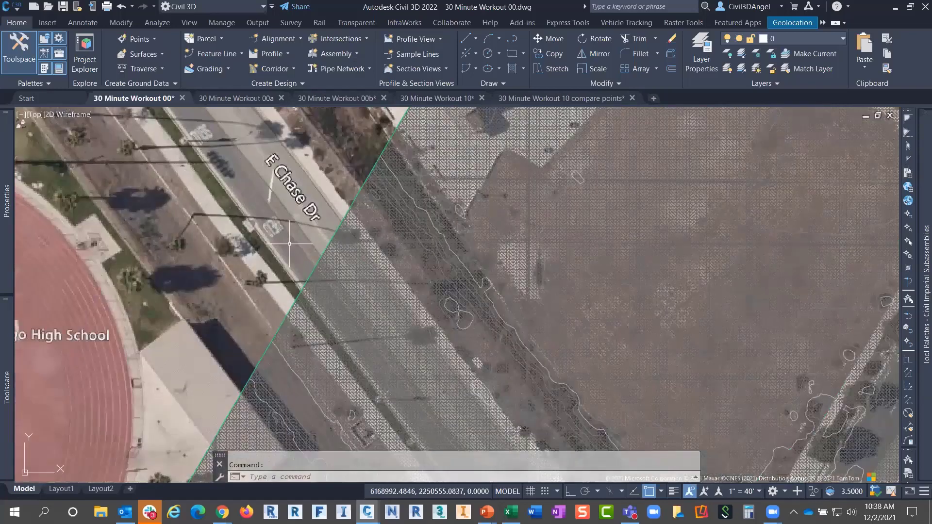
pyautogui.scroll(-3, 289, 243)
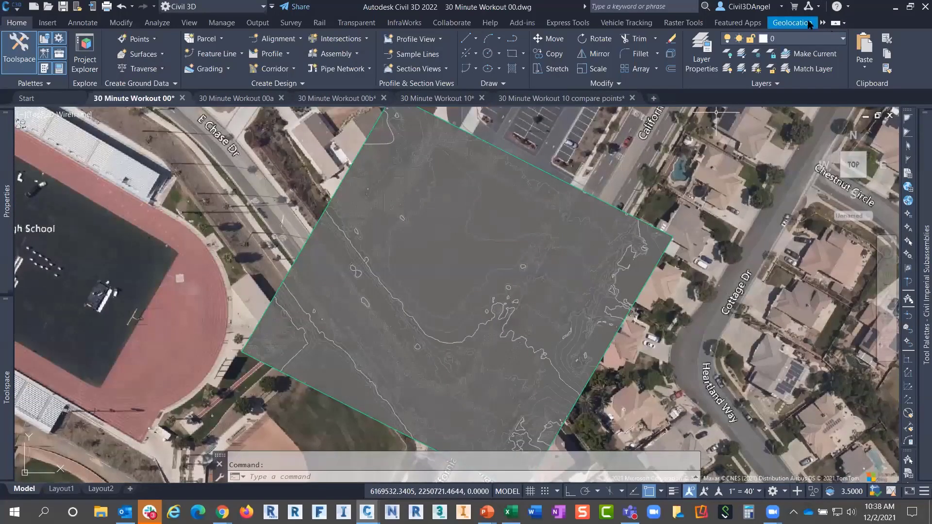
pyautogui.click(809, 24)
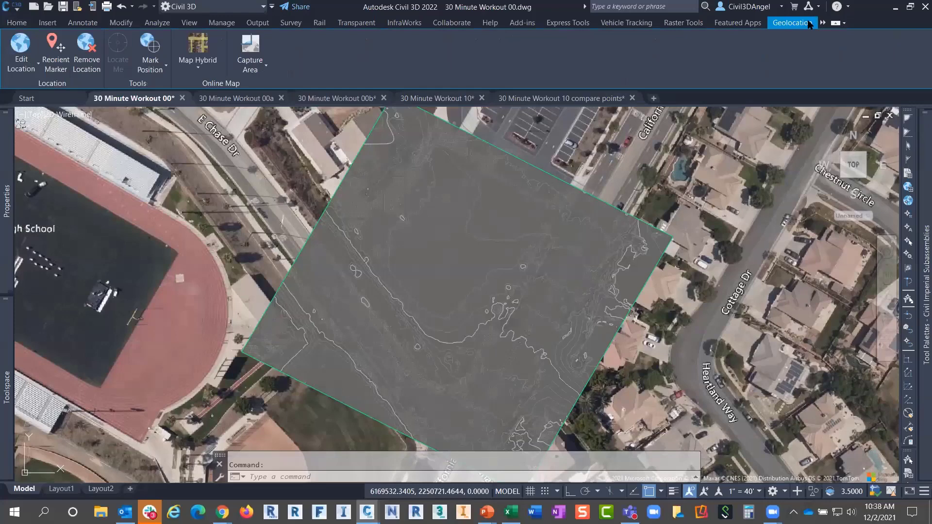
pyautogui.click(212, 65)
pyautogui.click(209, 160)
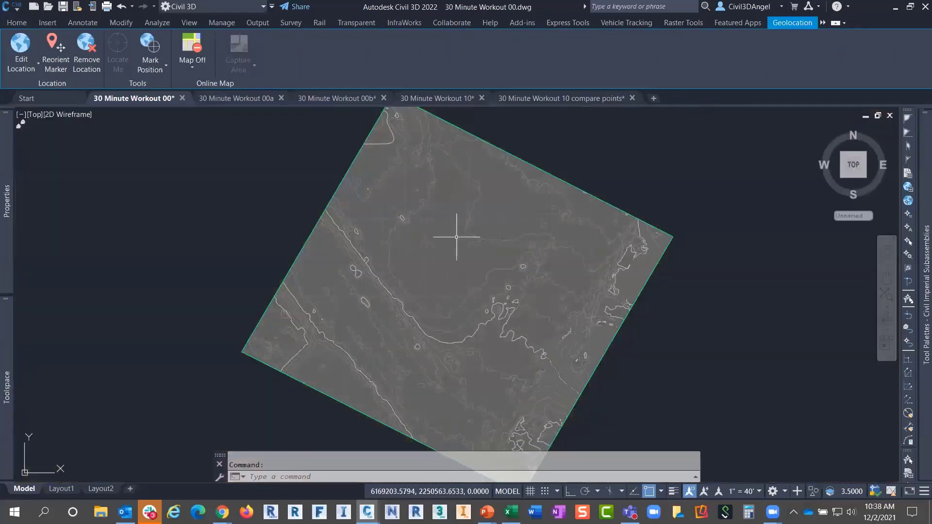
pyautogui.scroll(6, 466, 260)
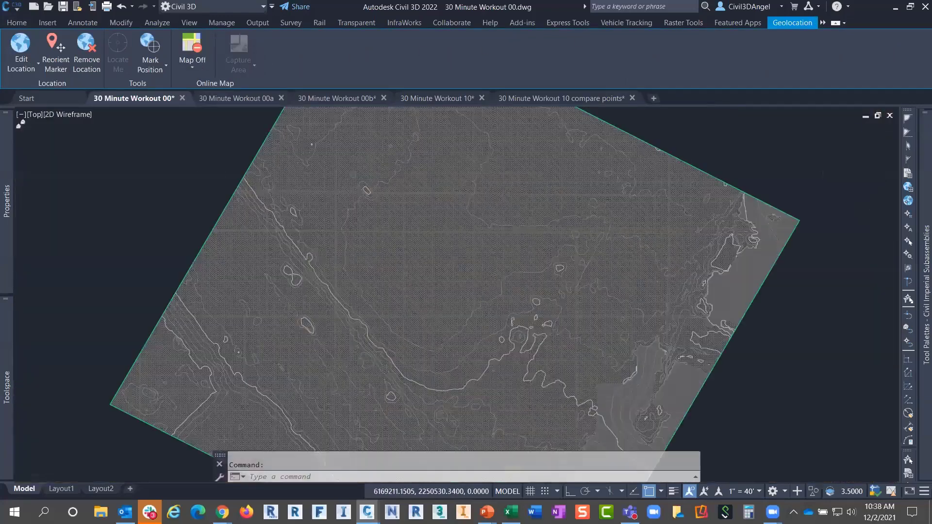
pyautogui.scroll(5, 463, 264)
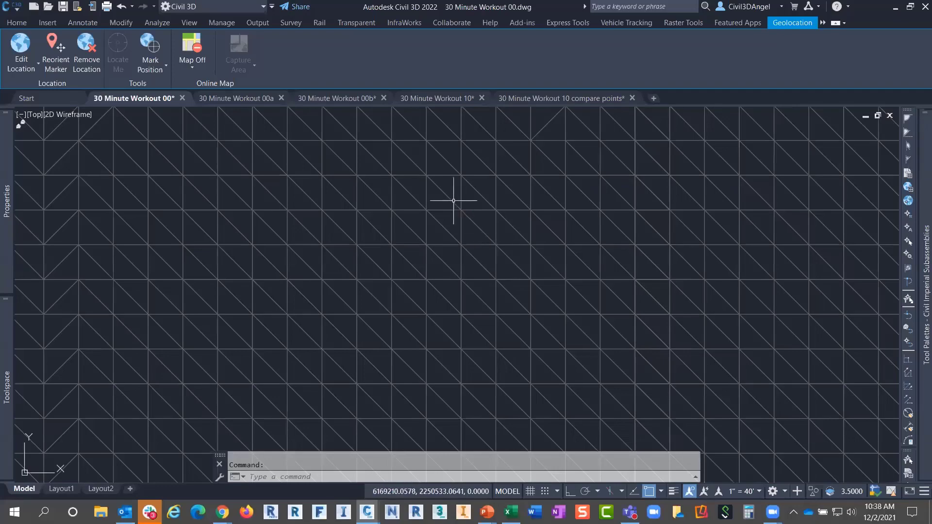
pyautogui.scroll(-5, 495, 243)
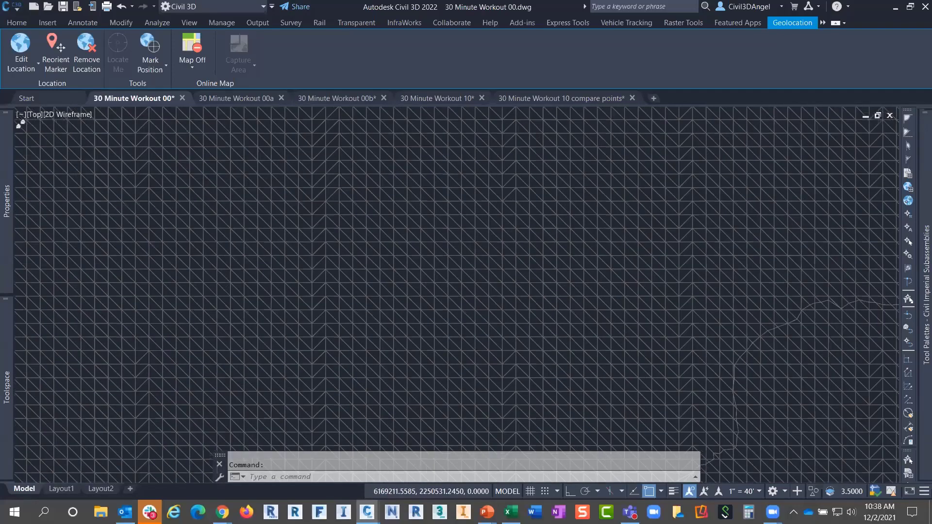
pyautogui.scroll(-5, 481, 235)
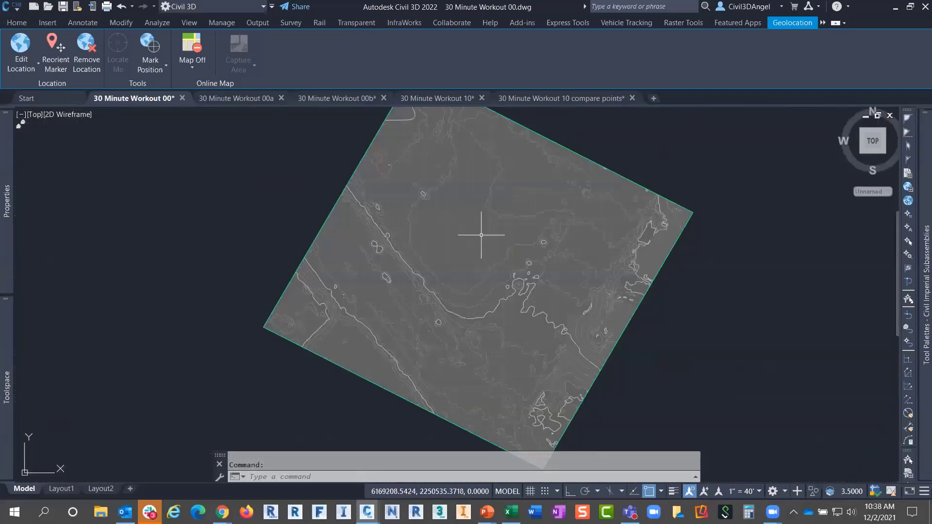
pyautogui.moveTo(482, 228); pyautogui.dragTo(456, 242, button='middle')
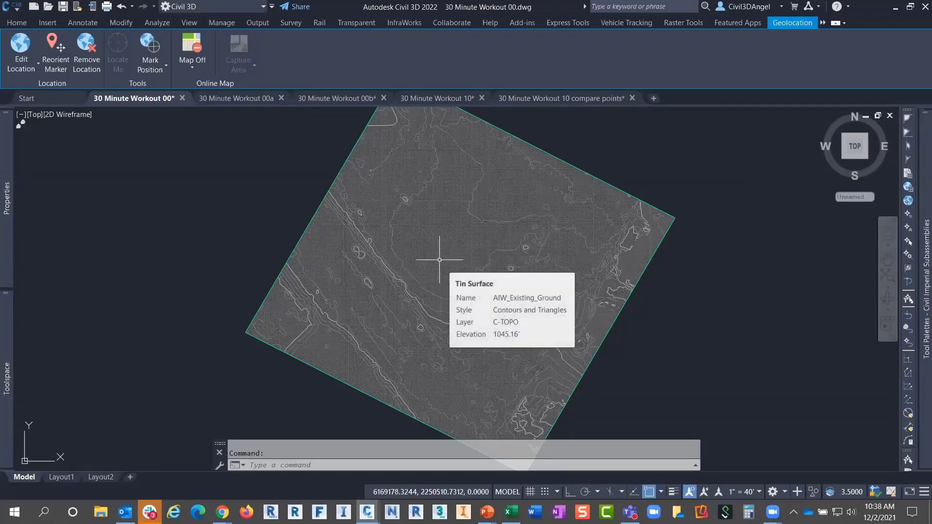
# - Start simplifying the AIW_Existing_Ground surface and choose the Edge Contraction method
pyautogui.click(458, 235)
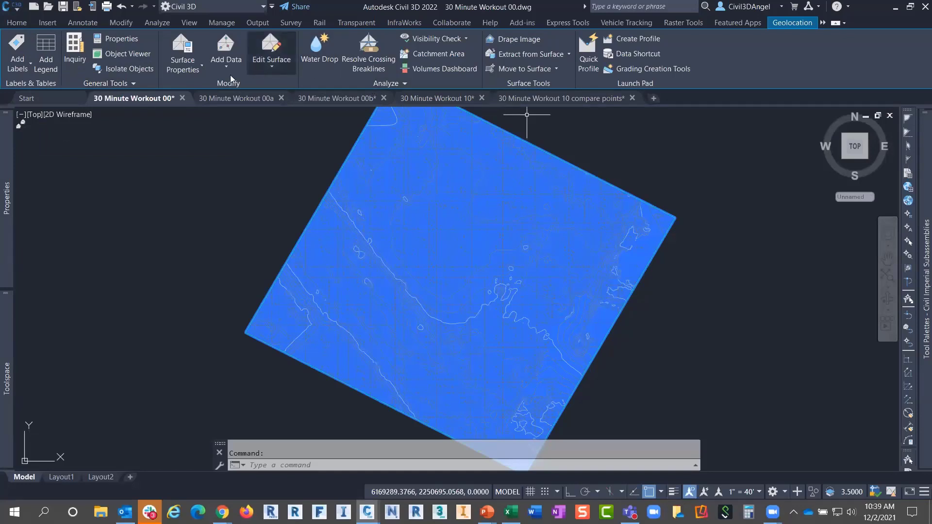
pyautogui.click(273, 67)
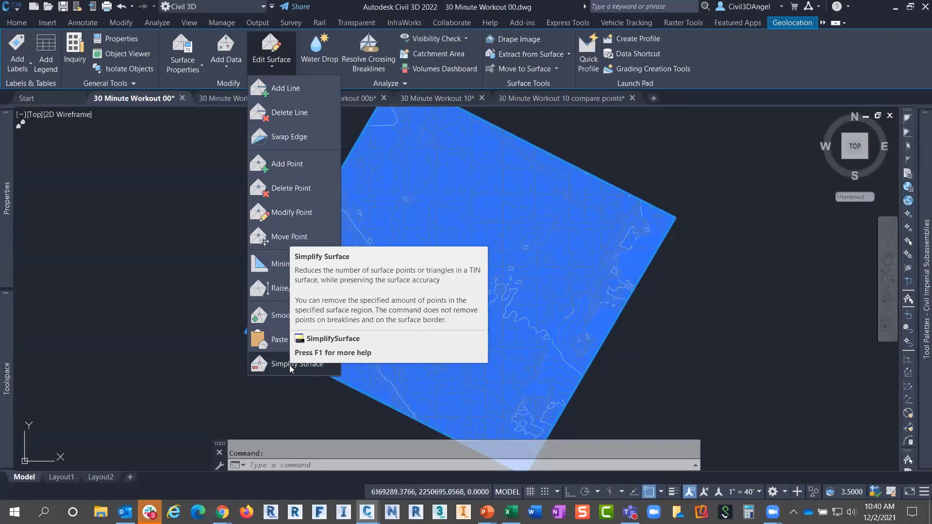
pyautogui.click(294, 369)
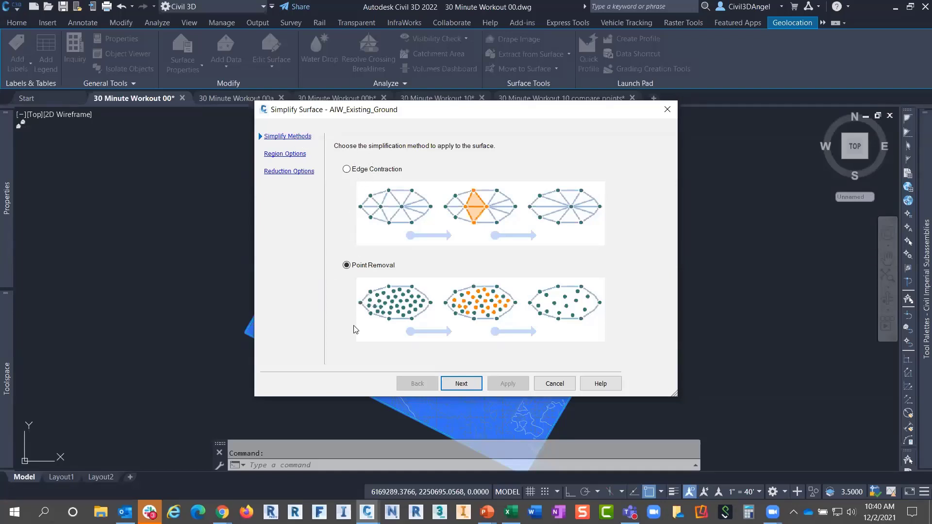
pyautogui.click(347, 170)
pyautogui.click(460, 383)
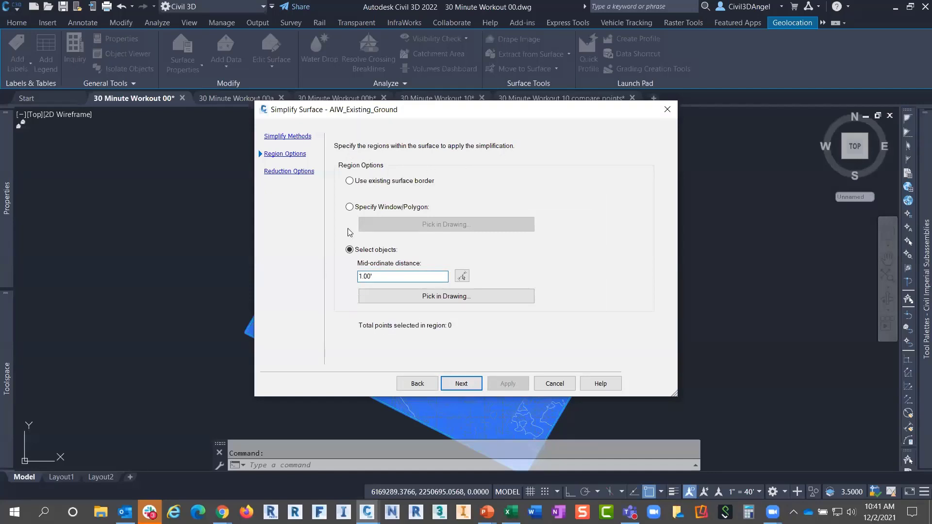
# - Try limiting the simplification region to a rectangular window over the southwest part of the surface
pyautogui.click(350, 182)
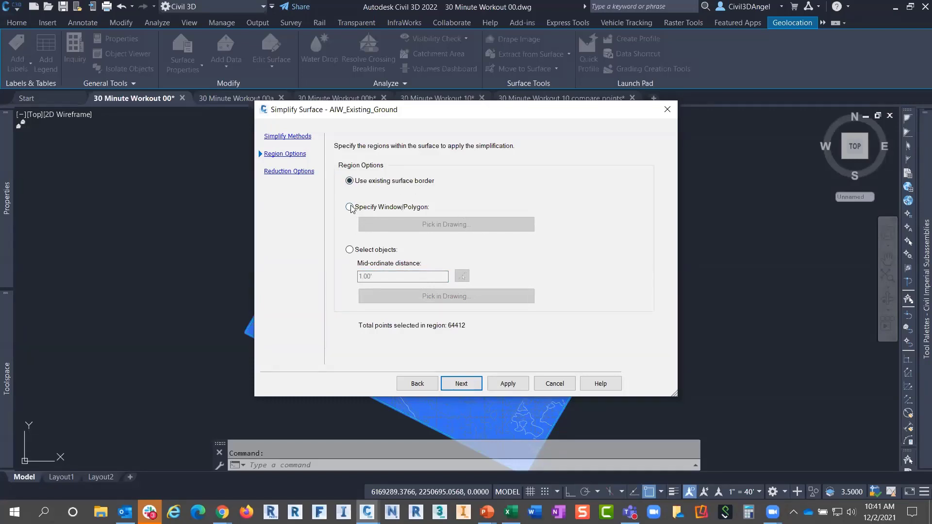
pyautogui.click(350, 208)
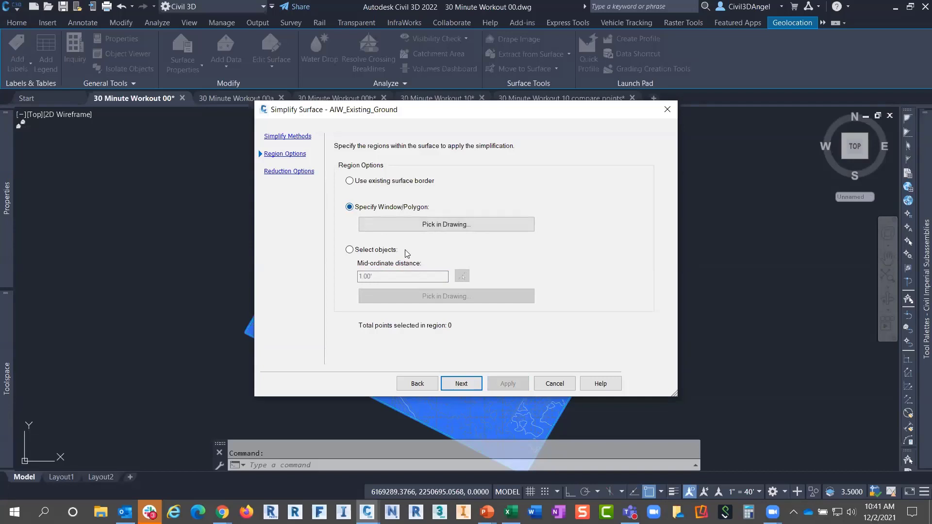
pyautogui.click(416, 225)
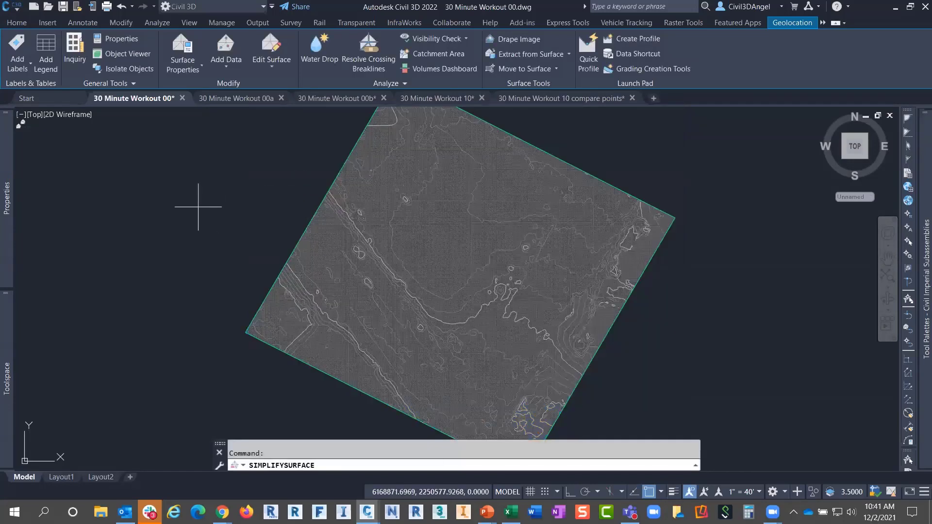
pyautogui.click(198, 207)
pyautogui.click(413, 425)
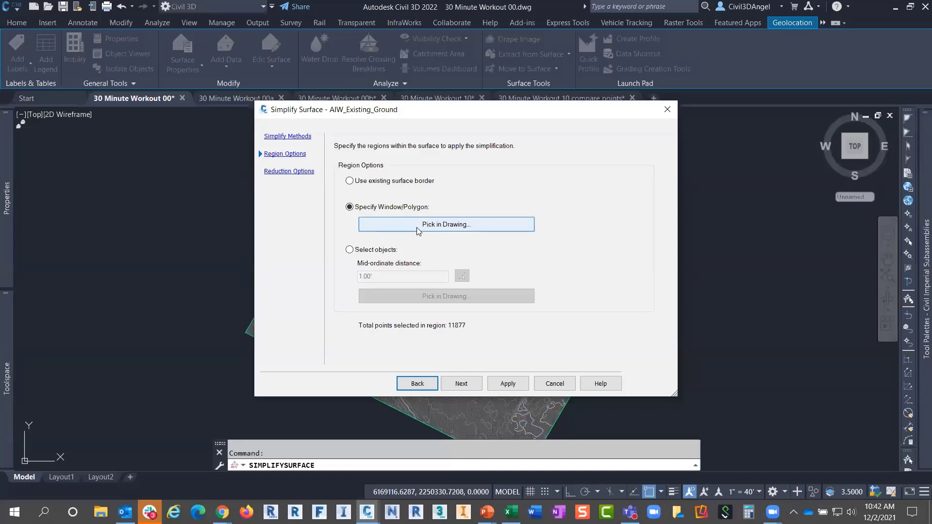
# - Try defining the region by selected objects with a mid-ordinate distance of 0.1'
pyautogui.click(363, 250)
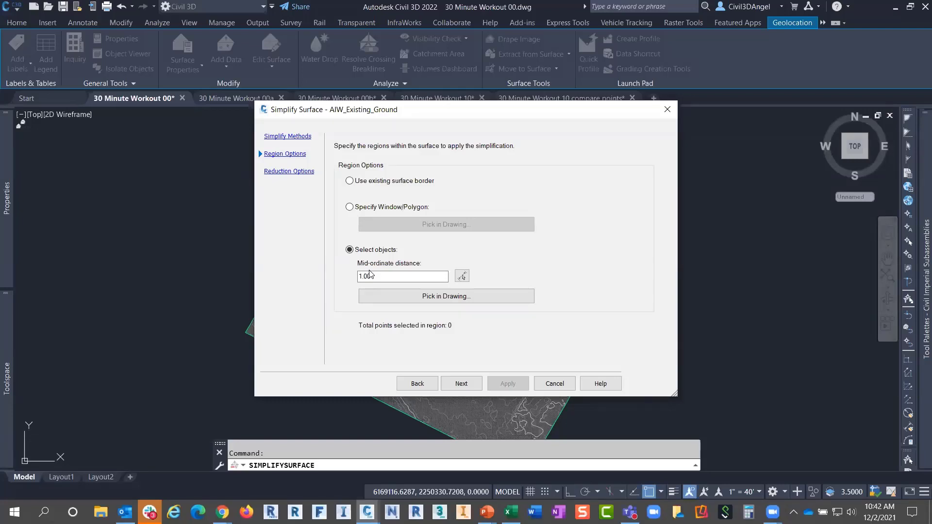
pyautogui.moveTo(392, 276); pyautogui.dragTo(325, 278)
pyautogui.write('.2')
pyautogui.press('BackSpace')
pyautogui.write('1')
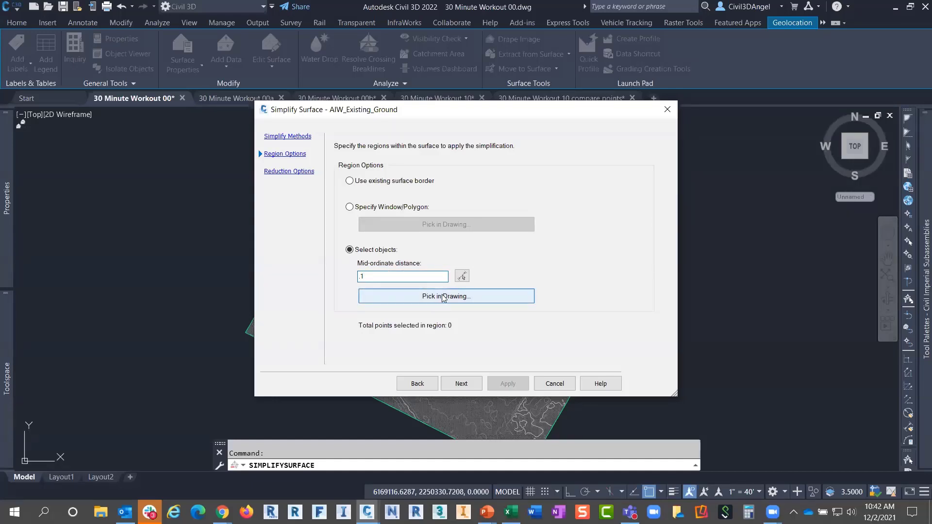
# - Use the existing surface border as the region and set the percentage of points to remove to 90%
pyautogui.click(352, 183)
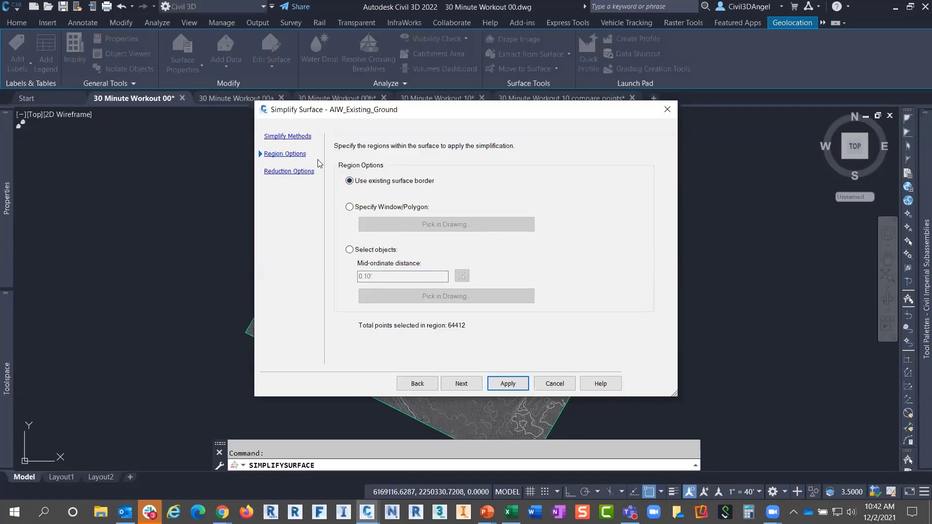
pyautogui.click(469, 384)
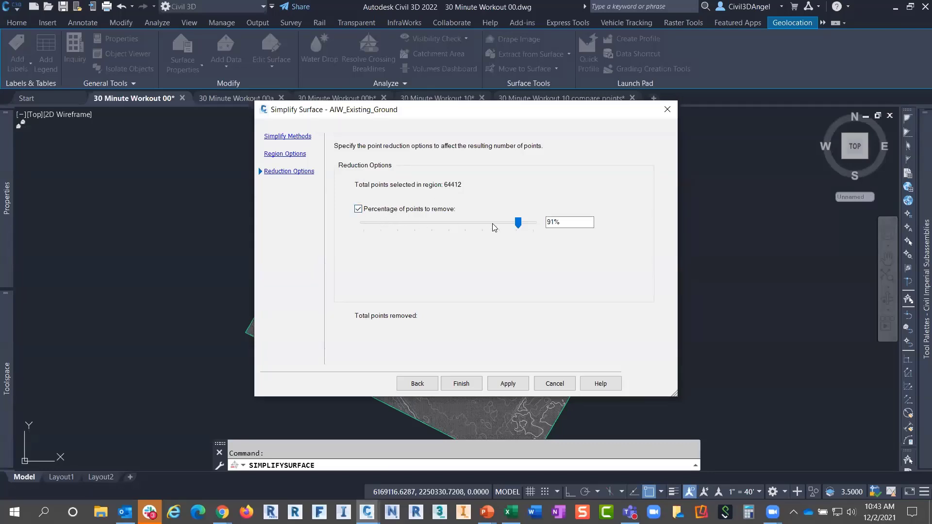
pyautogui.moveTo(518, 223)
pyautogui.mouseDown()
pyautogui.moveTo(376, 225)
pyautogui.moveTo(534, 224)
pyautogui.moveTo(519, 225)
pyautogui.mouseUp()
pyautogui.moveTo(508, 222); pyautogui.dragTo(517, 222)
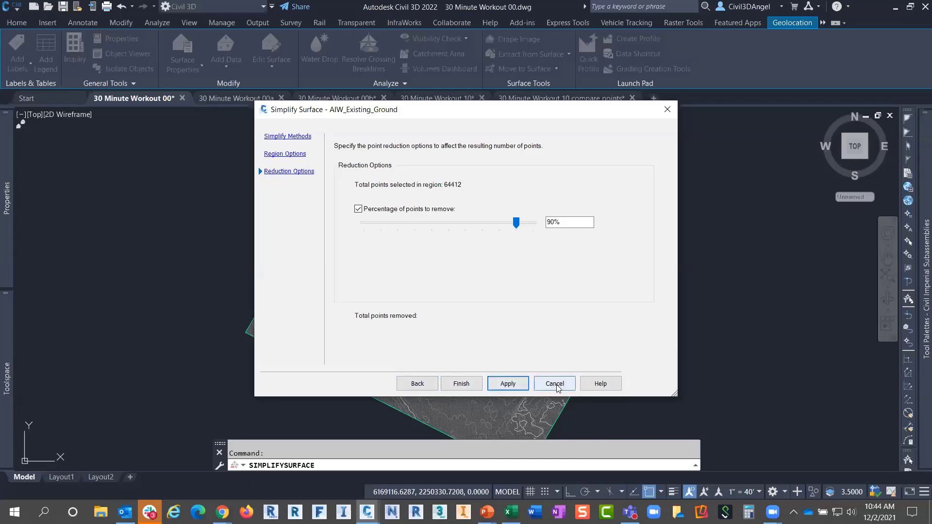
# - Apply and finish the edge contraction simplification, and check the surface's points and triangles in Project Explorer
pyautogui.click(412, 383)
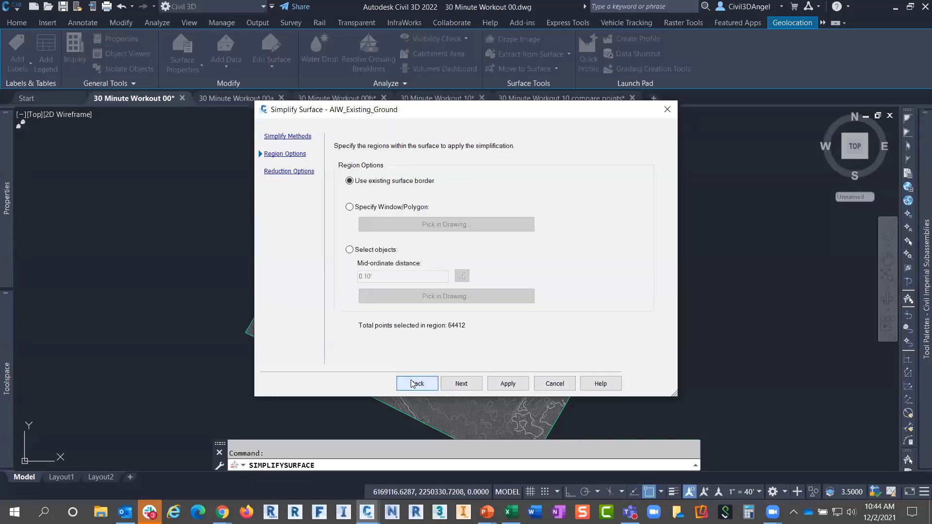
pyautogui.click(462, 383)
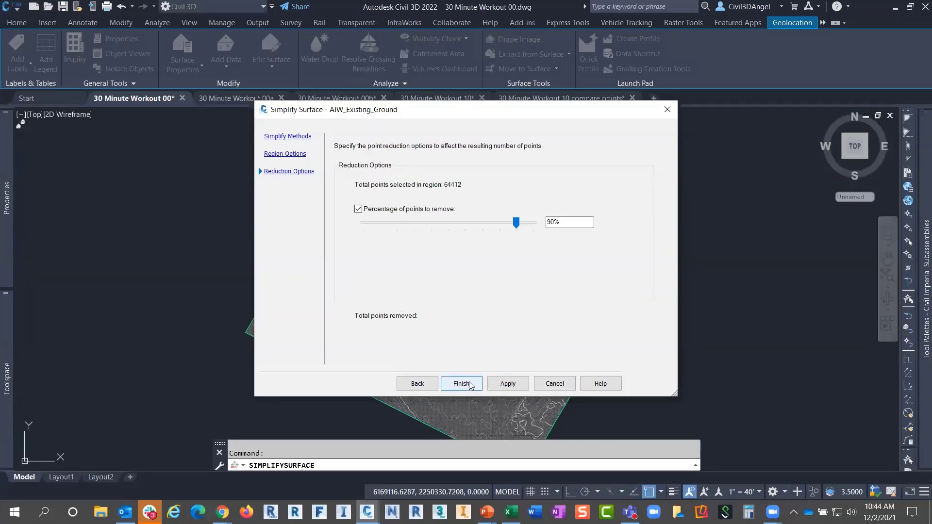
pyautogui.click(507, 382)
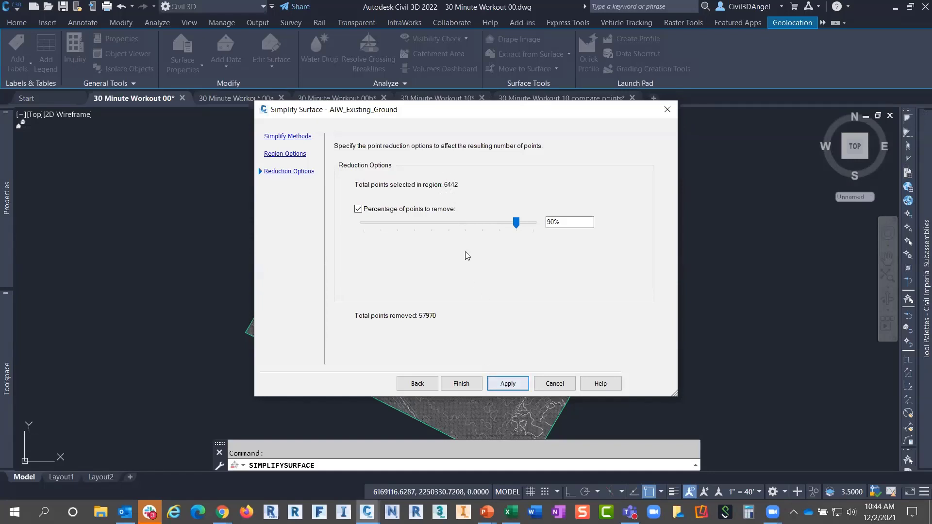
pyautogui.click(503, 384)
pyautogui.click(460, 384)
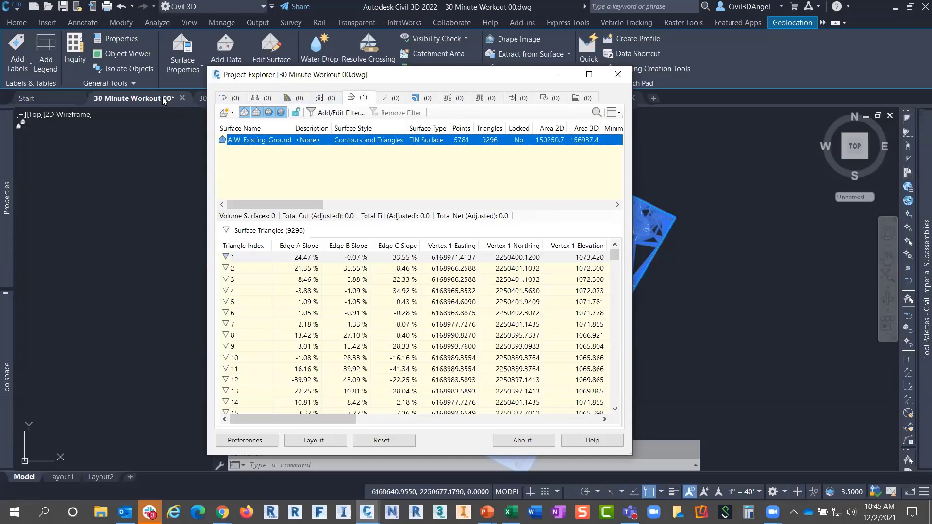
pyautogui.moveTo(158, 101)
pyautogui.click(460, 144)
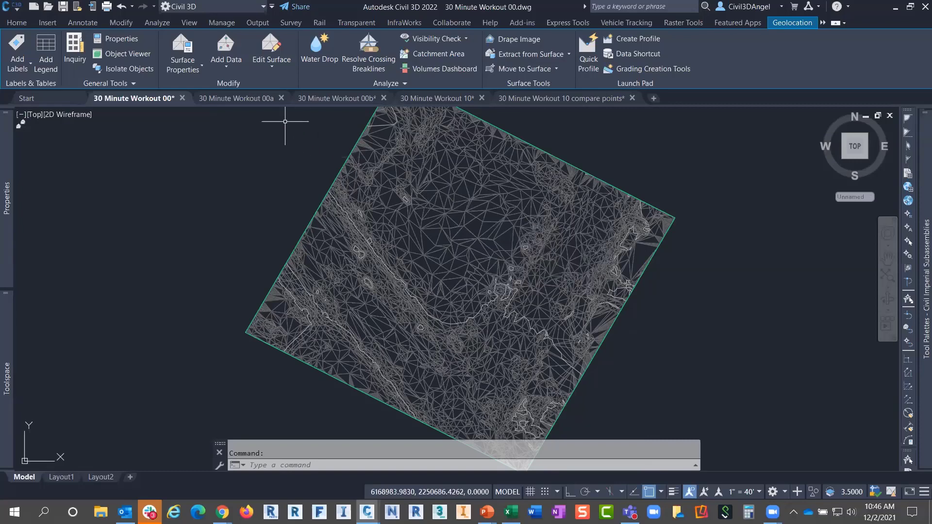
# - Switch to the 30 Minute Workout 00a drawing, turn off its online map and inspect the surface's triangulation
pyautogui.click(244, 101)
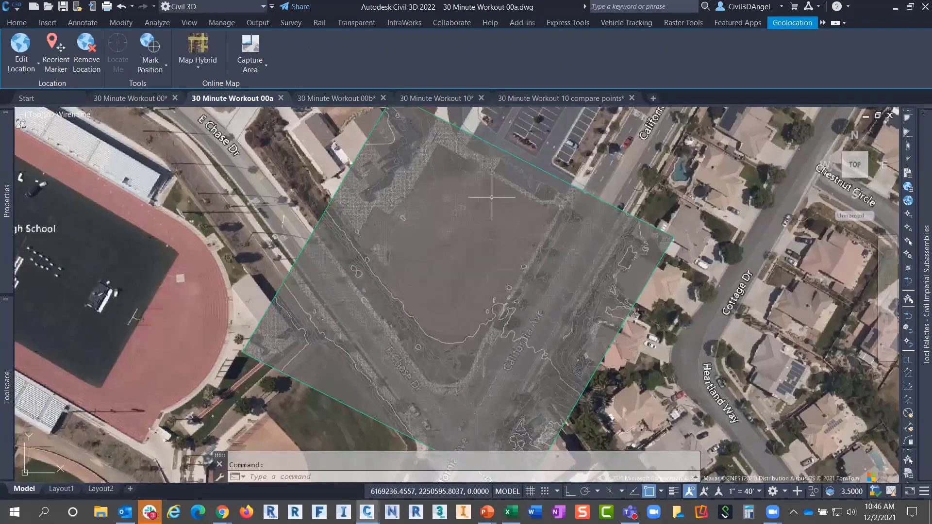
pyautogui.click(200, 66)
pyautogui.click(212, 161)
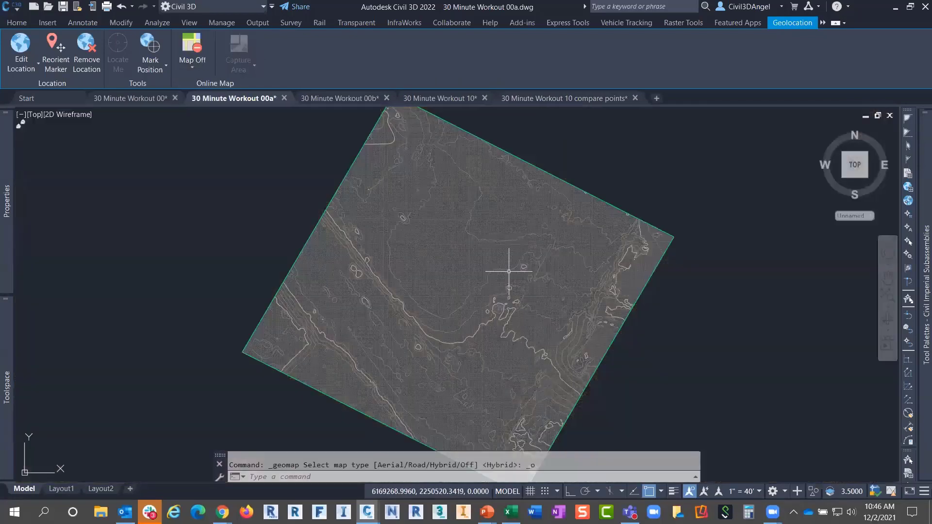
pyautogui.scroll(2, 458, 282)
pyautogui.scroll(2, 451, 278)
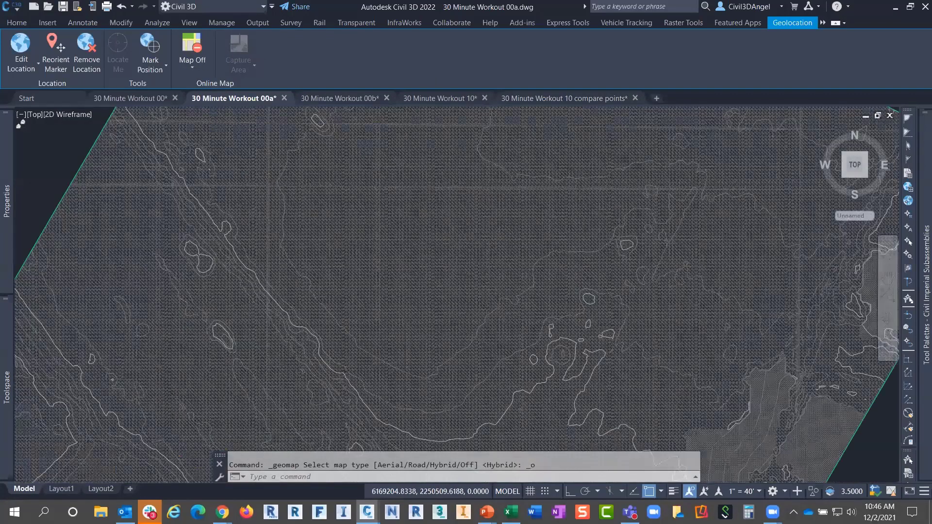
pyautogui.scroll(-5, 451, 277)
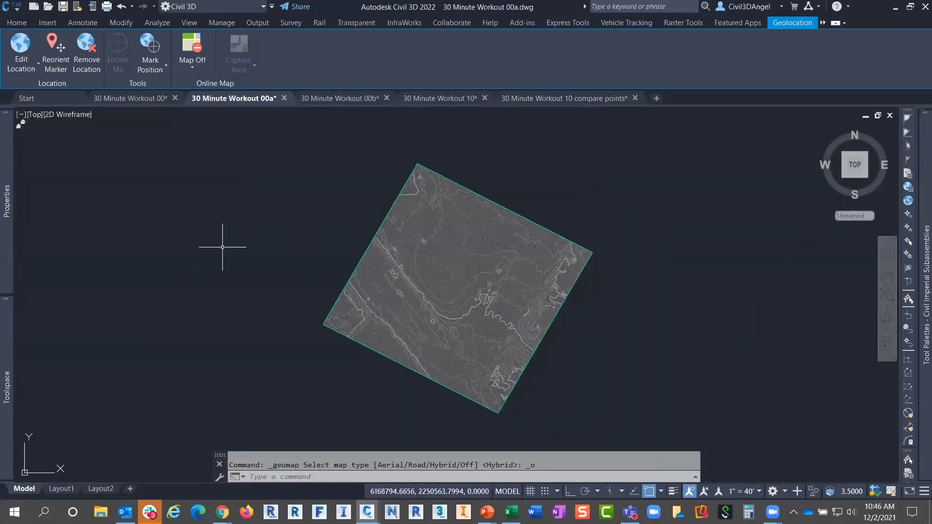
# - Start Simplify Surface from the edits in AIW_Existing_Ground's definition, using the Point Removal method
pyautogui.moveTo(9, 341)
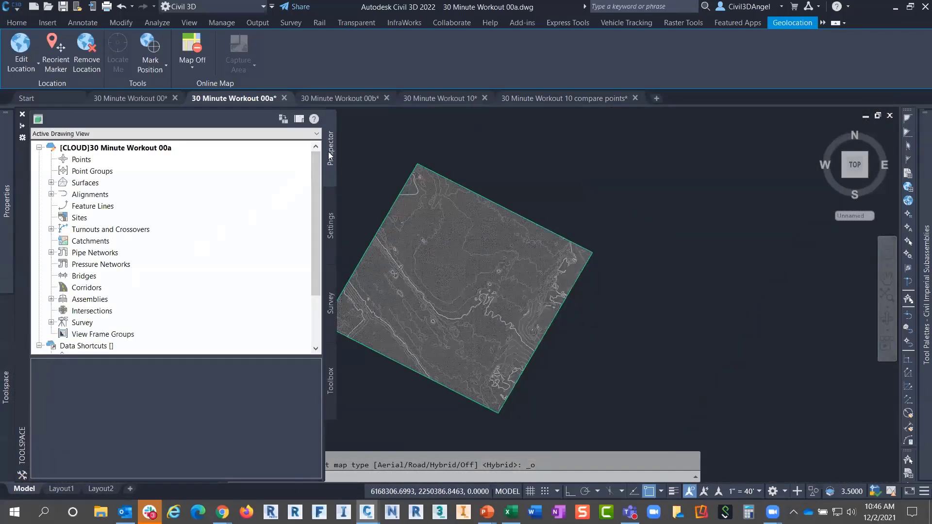
pyautogui.click(51, 183)
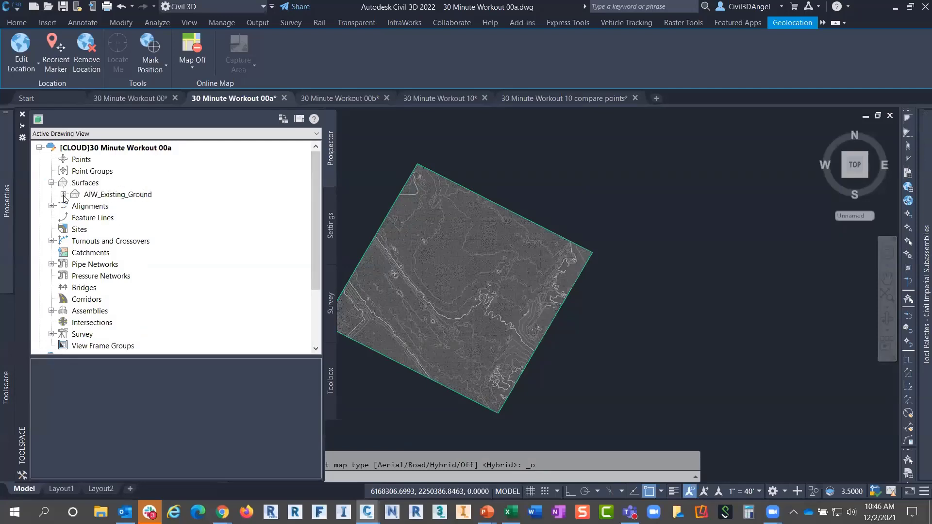
pyautogui.click(63, 194)
pyautogui.click(92, 196)
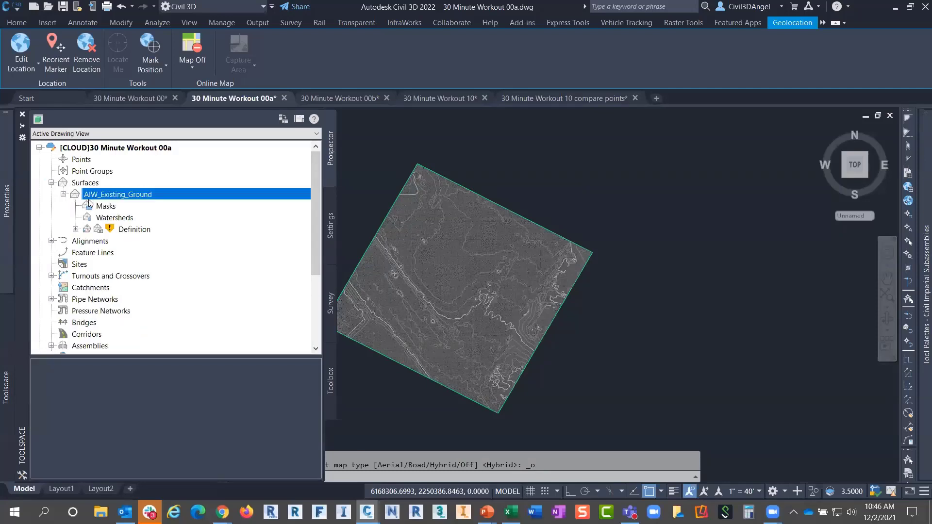
pyautogui.click(76, 229)
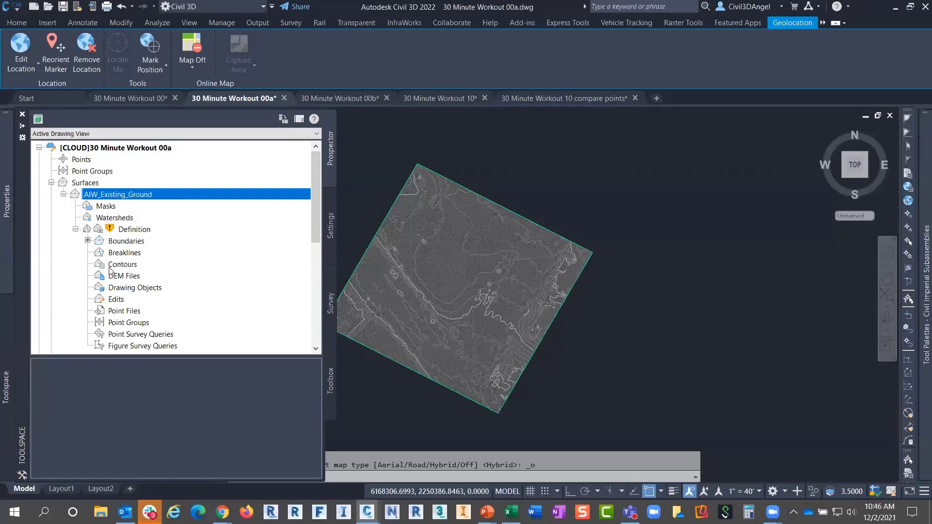
pyautogui.click(117, 299)
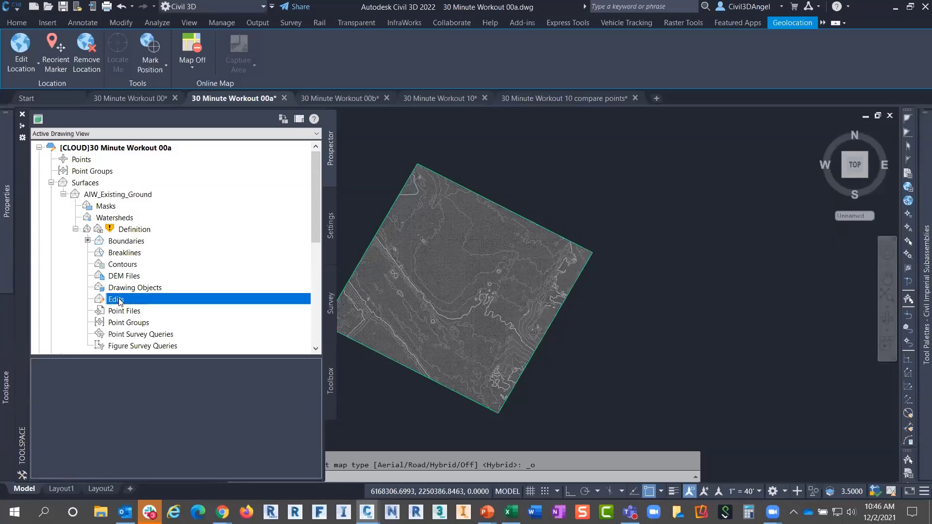
pyautogui.rightClick(120, 301)
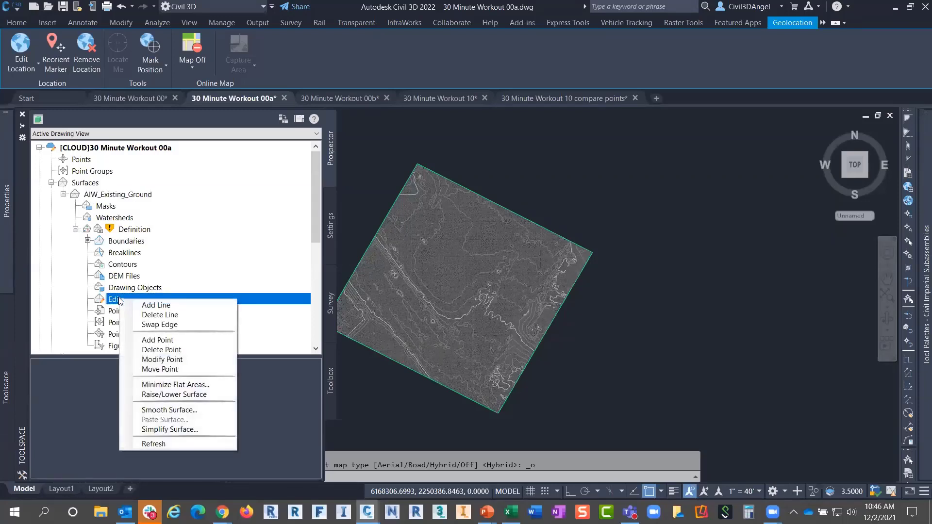
pyautogui.click(165, 430)
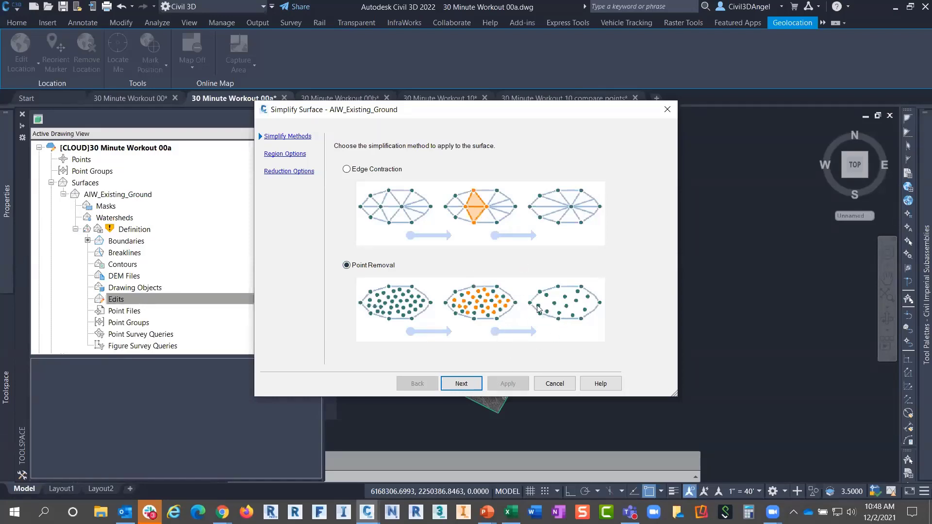
pyautogui.click(462, 384)
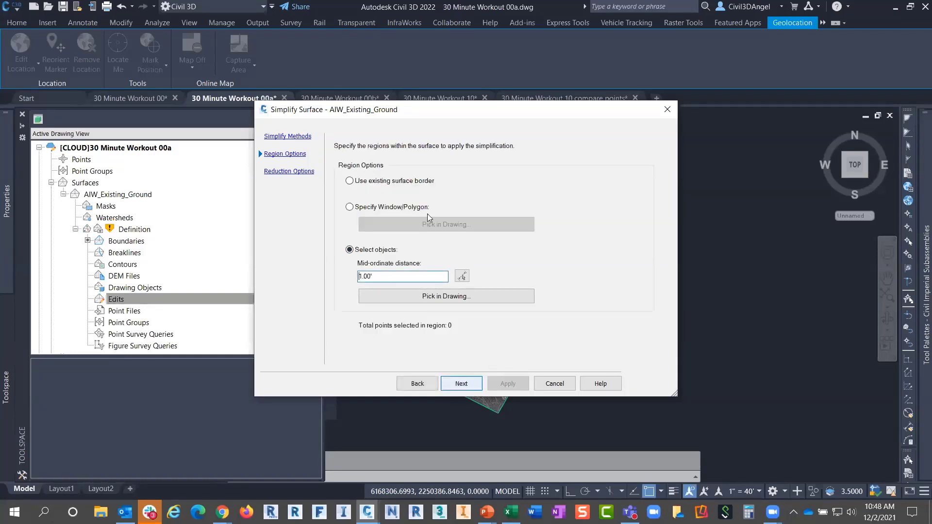
# - Use the existing surface border as the region, with 90% of points to remove and a maximum change in elevation of 0.1
pyautogui.click(350, 181)
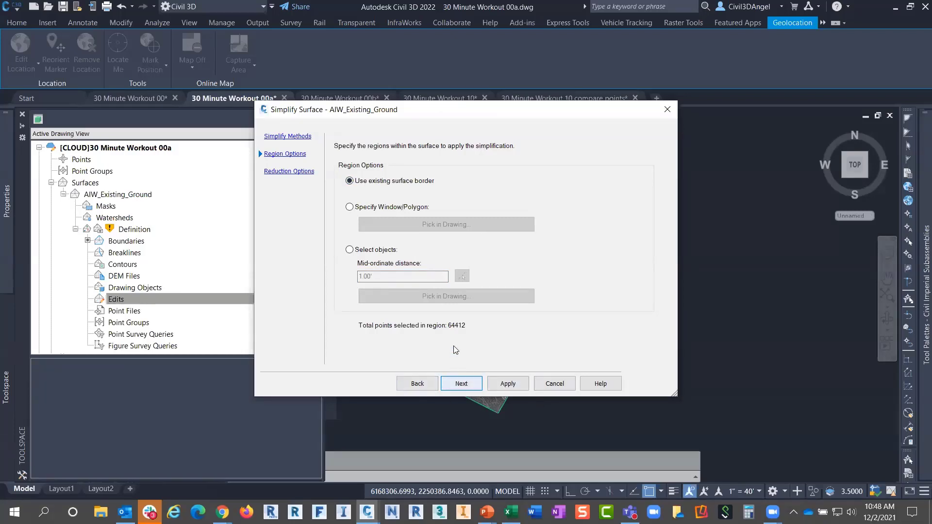
pyautogui.click(459, 383)
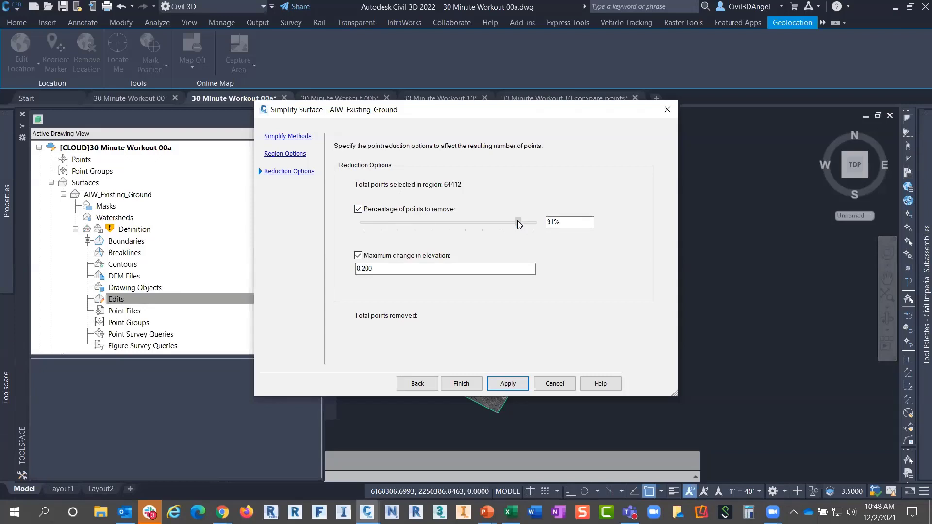
pyautogui.moveTo(517, 222); pyautogui.dragTo(516, 223)
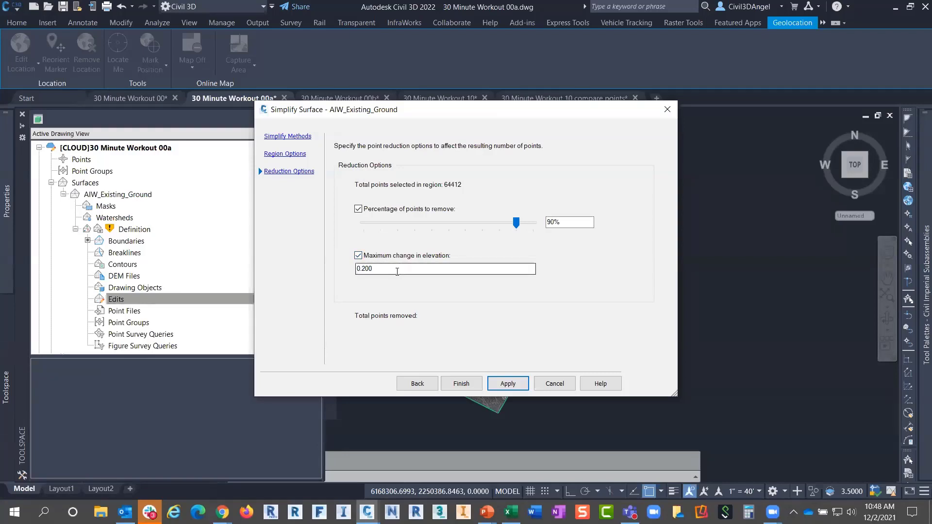
pyautogui.doubleClick(397, 272)
pyautogui.write('.1')
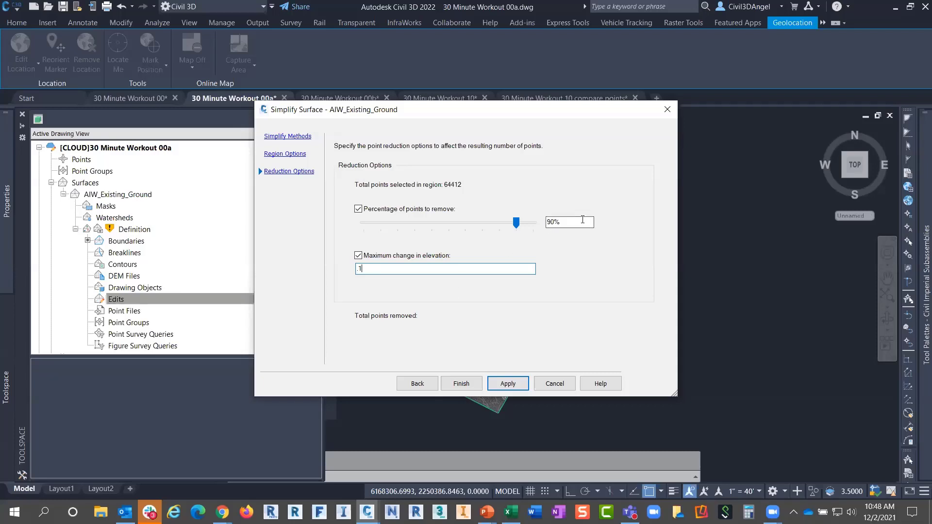
pyautogui.click(563, 222)
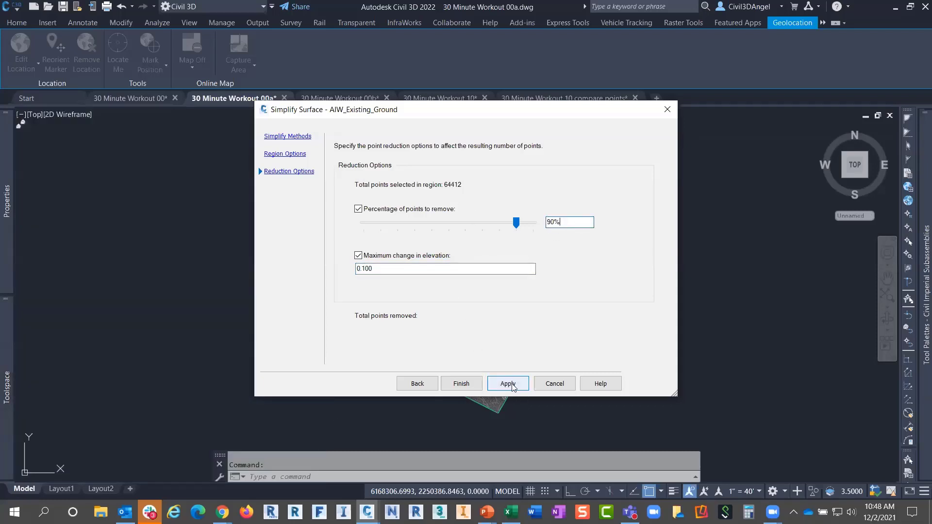
# - Apply the point removal simplification to AIW_Existing_Ground, finish the wizard and inspect the thinned triangulation
pyautogui.click(508, 384)
pyautogui.click(507, 384)
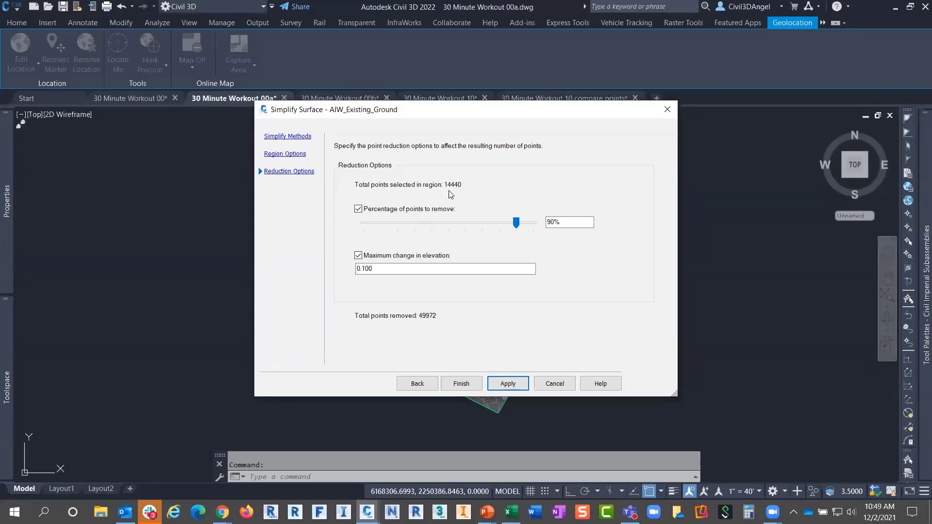
pyautogui.click(520, 387)
pyautogui.click(461, 384)
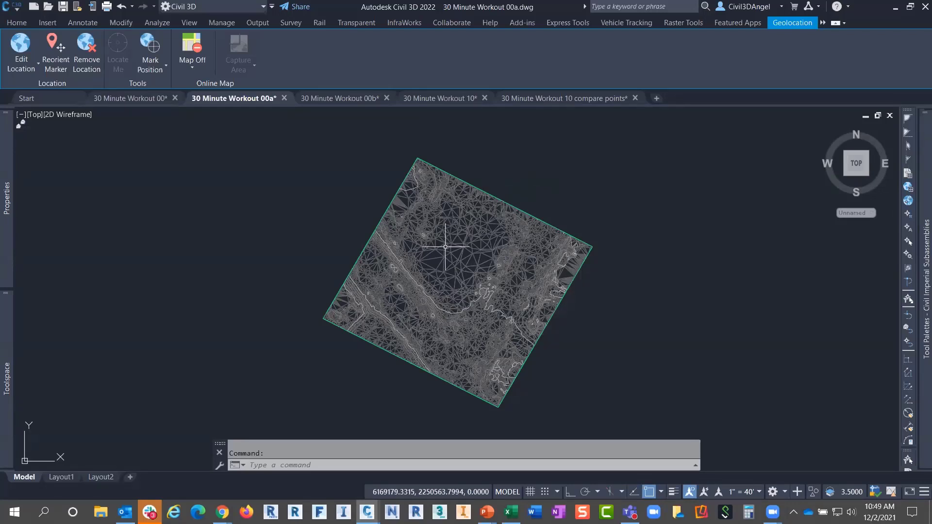
pyautogui.moveTo(446, 247)
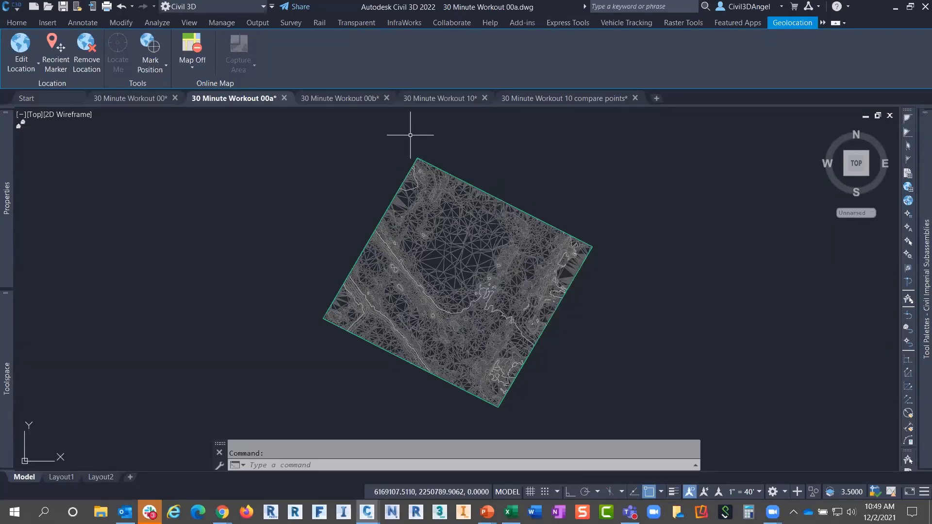
# - Switch to the 30 Minute Workout 10 drawing and compare the overlaid contours of the original, edge contraction and point removal surfaces
pyautogui.click(430, 99)
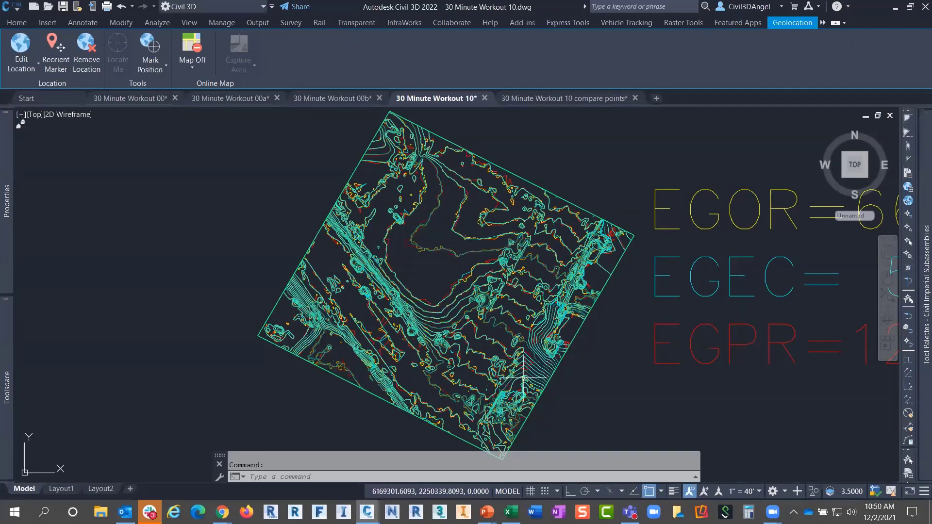
pyautogui.scroll(5, 547, 257)
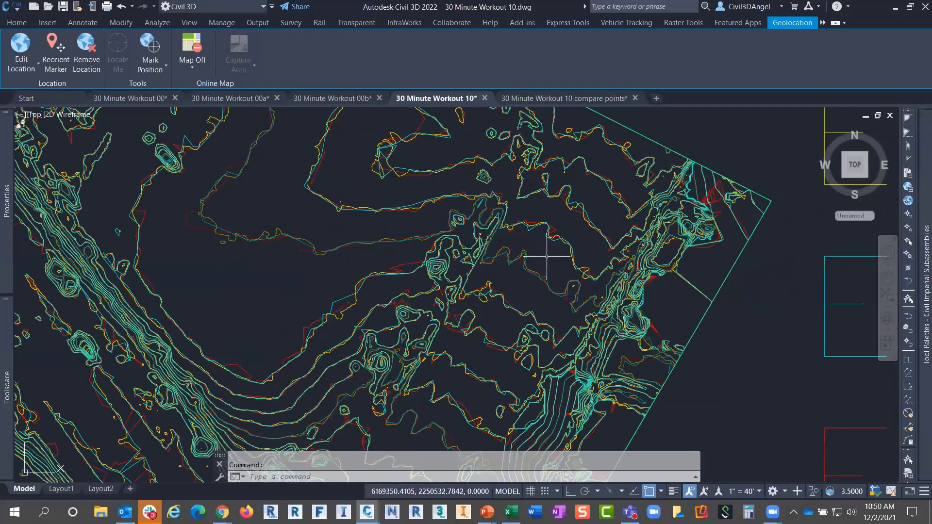
pyautogui.scroll(2, 544, 256)
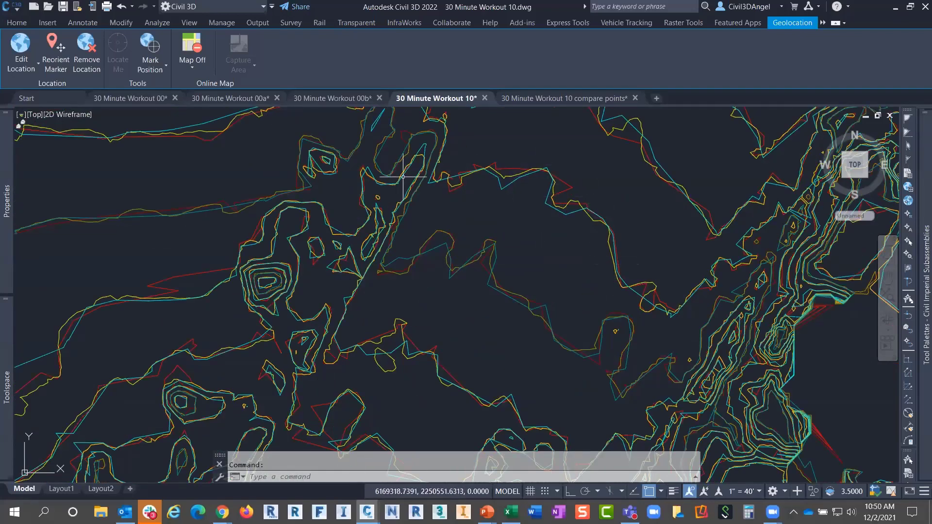
pyautogui.moveTo(485, 243); pyautogui.dragTo(631, 264, button='middle')
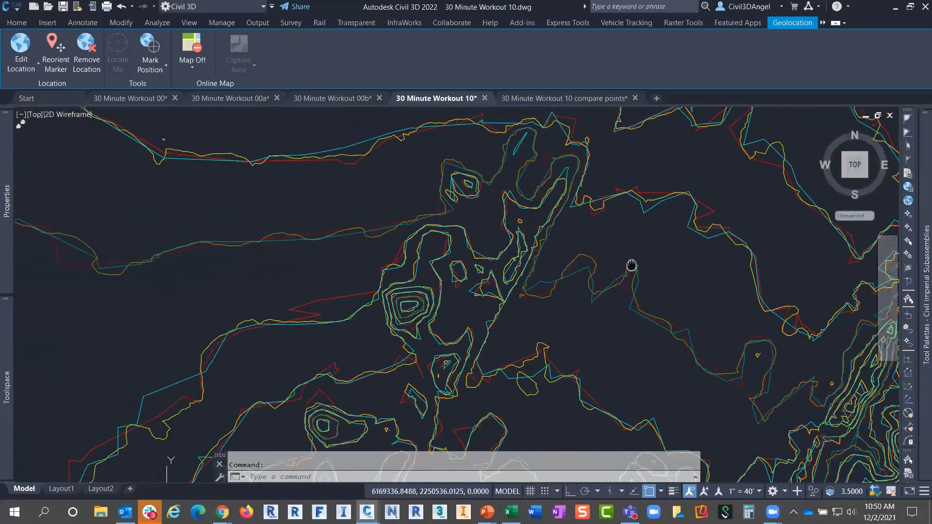
pyautogui.scroll(-2, 630, 264)
pyautogui.scroll(-3, 439, 239)
pyautogui.scroll(2, 438, 240)
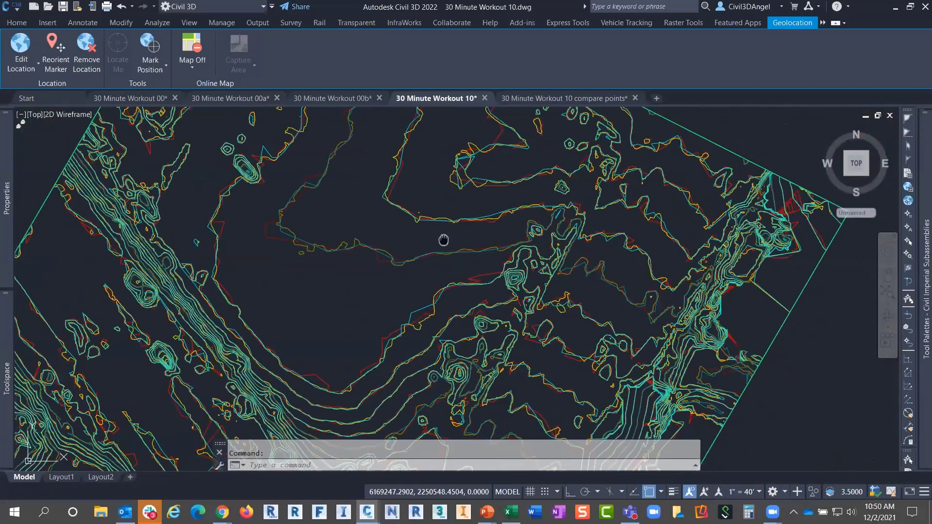
pyautogui.moveTo(441, 245)
pyautogui.mouseDown(button='middle')
pyautogui.moveTo(624, 263)
pyautogui.moveTo(592, 199)
pyautogui.mouseUp(button='middle')
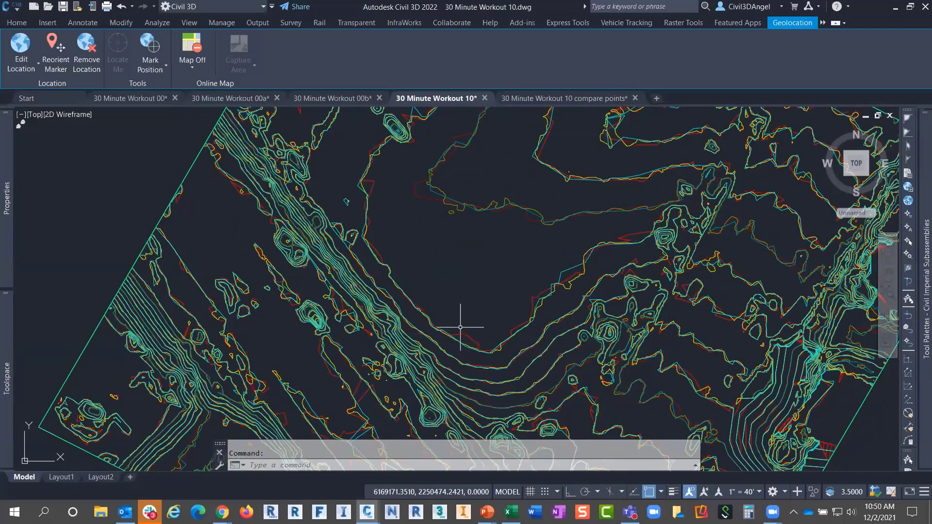
# - Check the elevations of the three existing ground surfaces and their OR-EC and OR-PR differences at spots across the site
pyautogui.moveTo(482, 268)
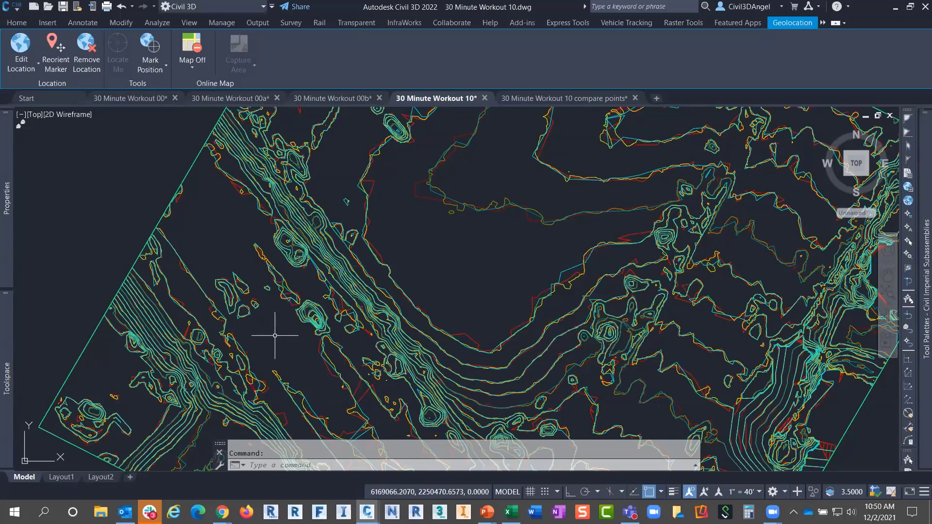
pyautogui.moveTo(274, 335)
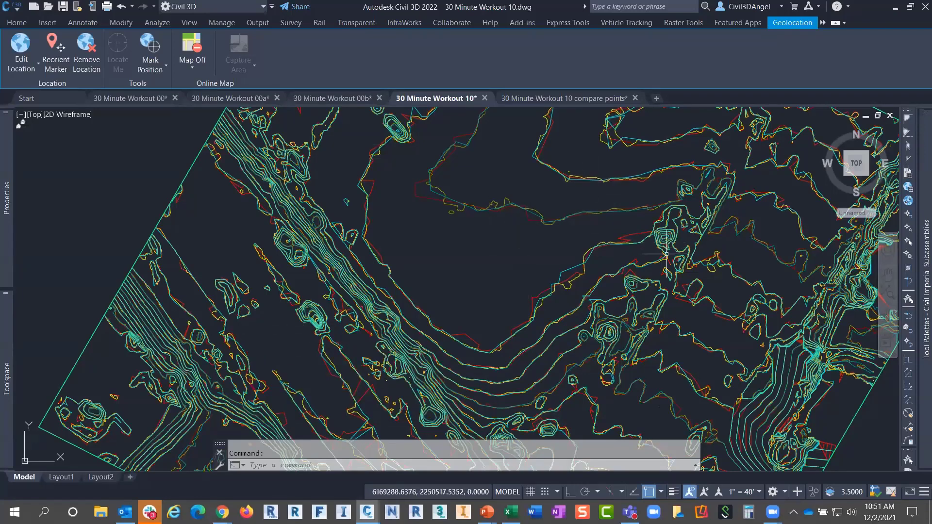
pyautogui.moveTo(736, 254)
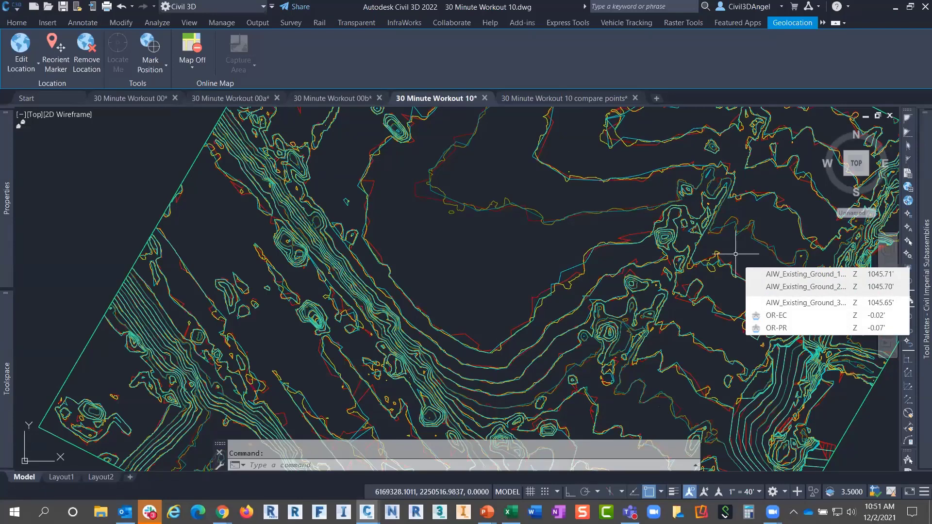
pyautogui.scroll(-6, 735, 253)
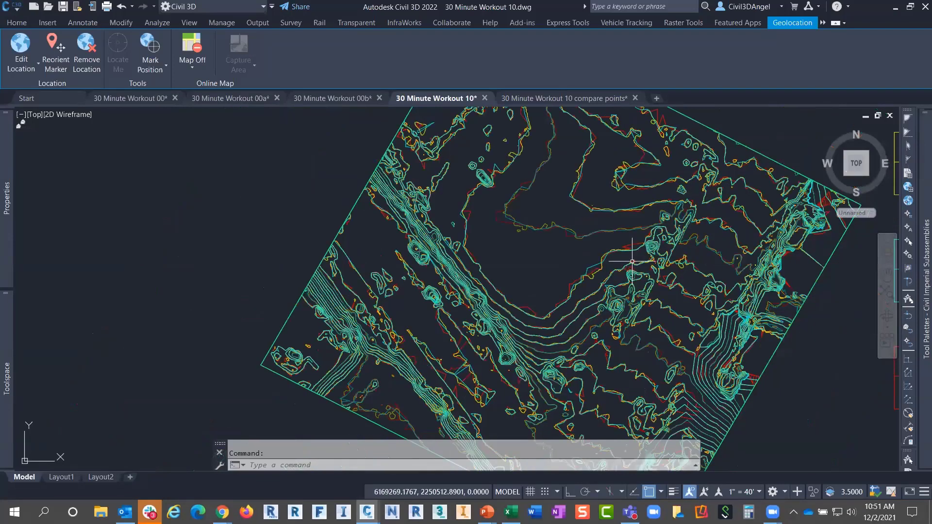
pyautogui.moveTo(699, 252); pyautogui.dragTo(470, 247, button='middle')
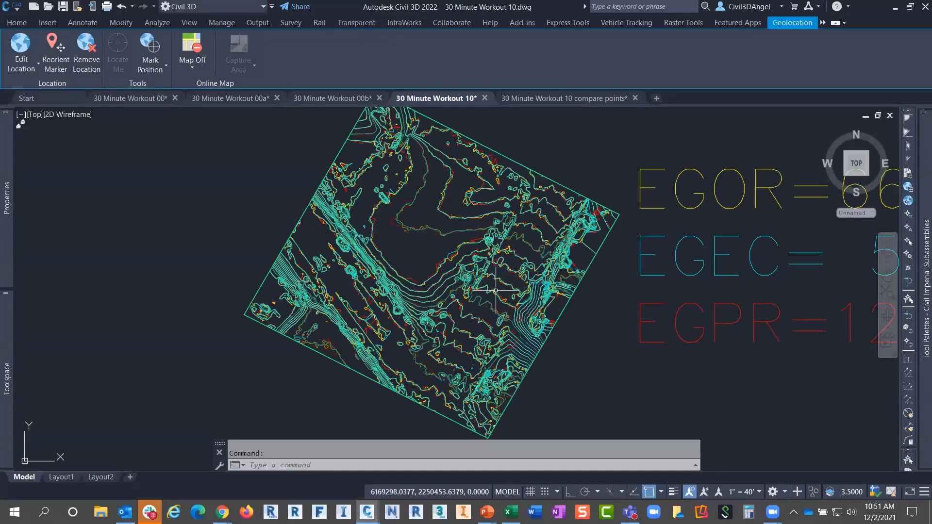
pyautogui.moveTo(496, 291)
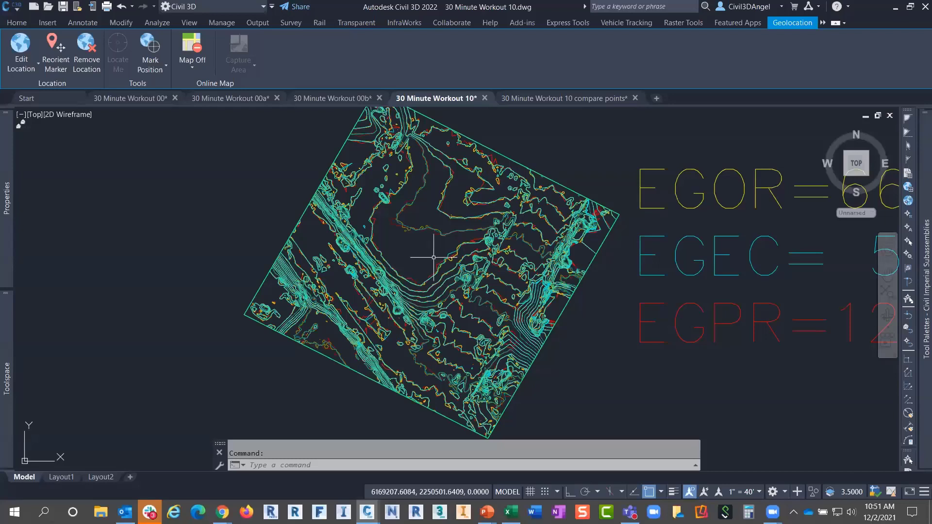
pyautogui.moveTo(434, 258)
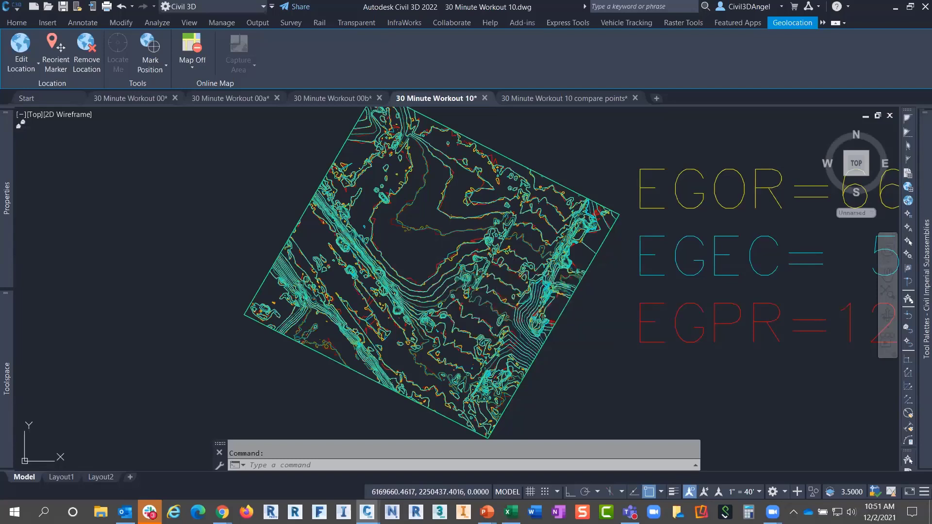
# - Switch to the Excel workbook 30 Minute Workout III Surface Data and review the 3 cycles and 14 cycles simplification results
pyautogui.hotkey('alt', 'Tab')
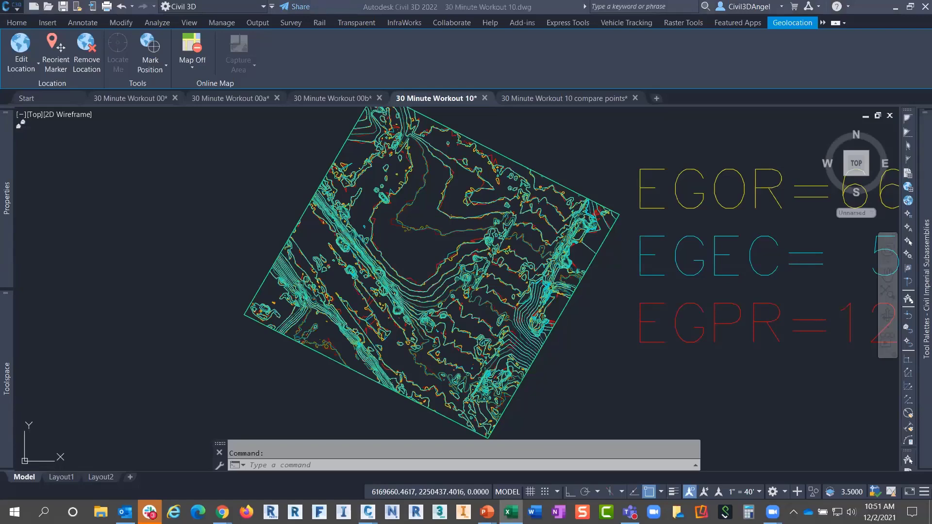
pyautogui.moveTo(931, 38); pyautogui.dragTo(333, 39)
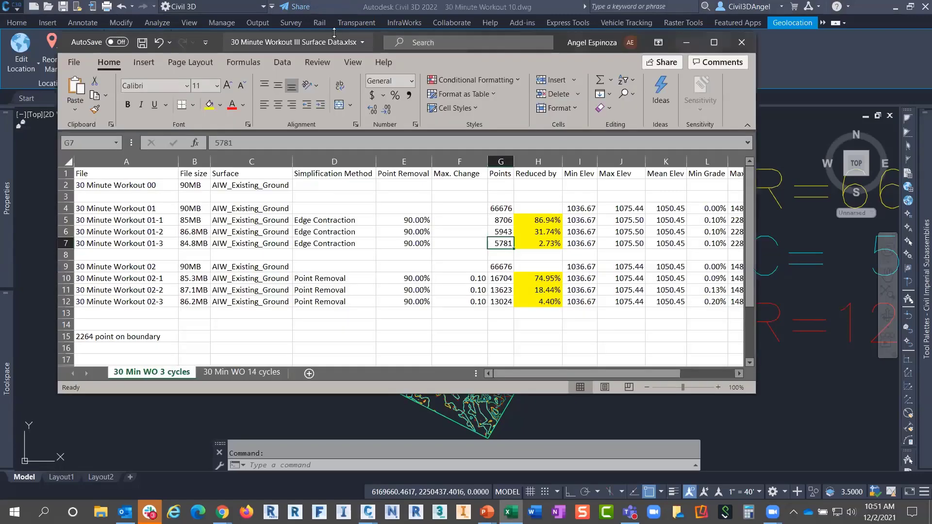
pyautogui.doubleClick(558, 38)
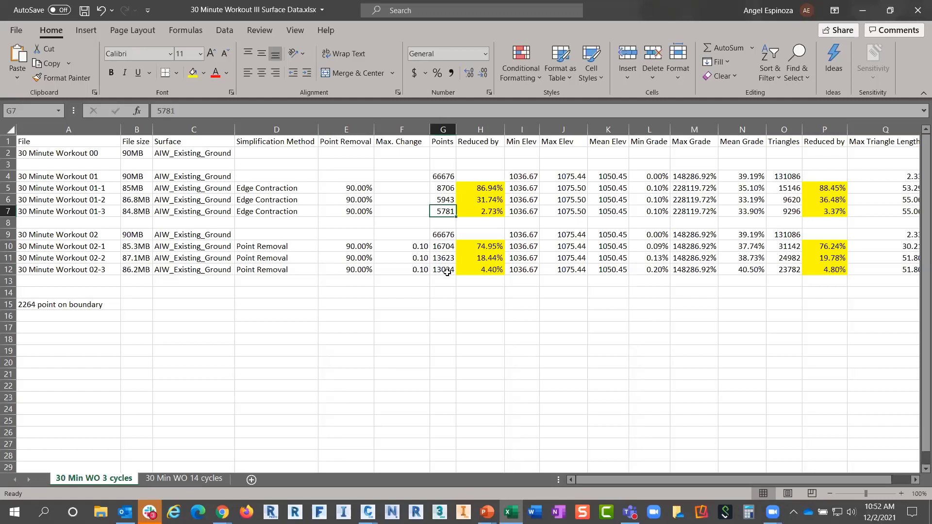
pyautogui.click(212, 478)
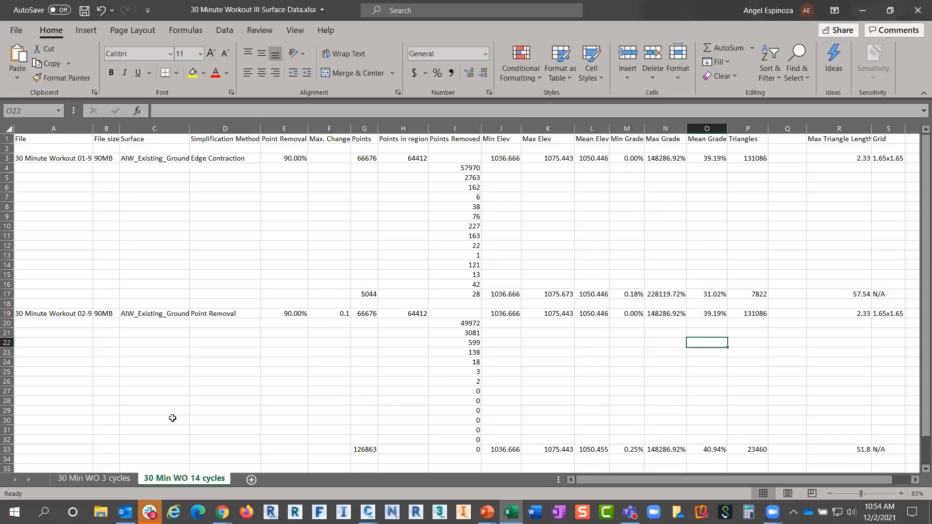
pyautogui.moveTo(688, 7); pyautogui.dragTo(806, 77)
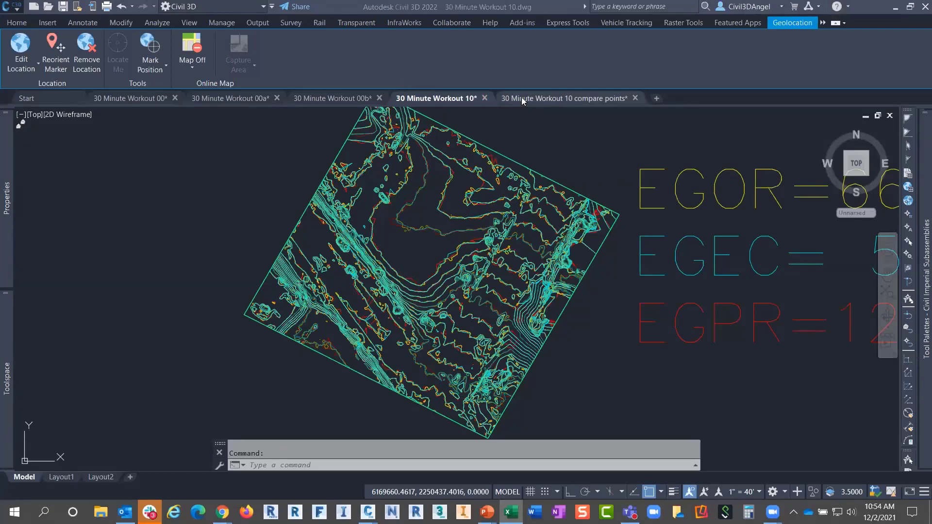
# - Open the 30 Minute Workout 10 compare points drawing in Civil 3D and examine the remaining points of both simplified surfaces up close
pyautogui.moveTo(522, 101)
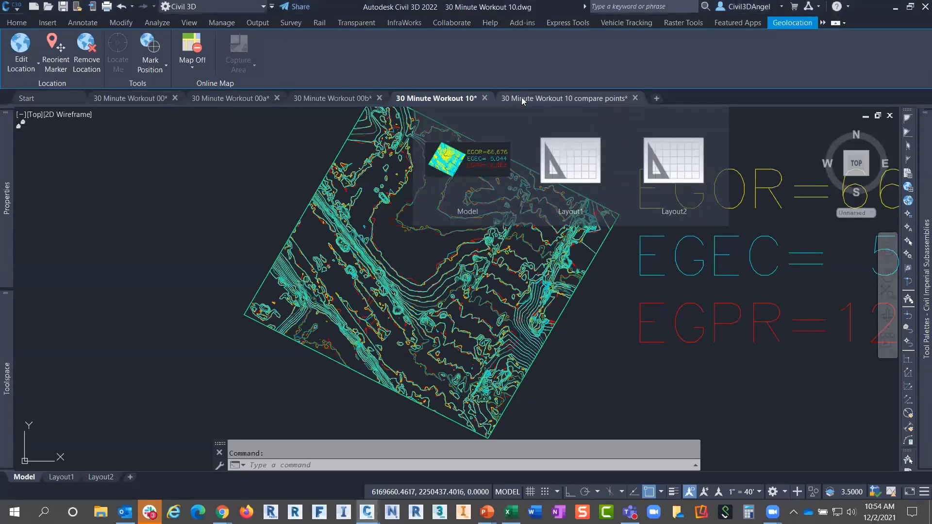
pyautogui.click(523, 100)
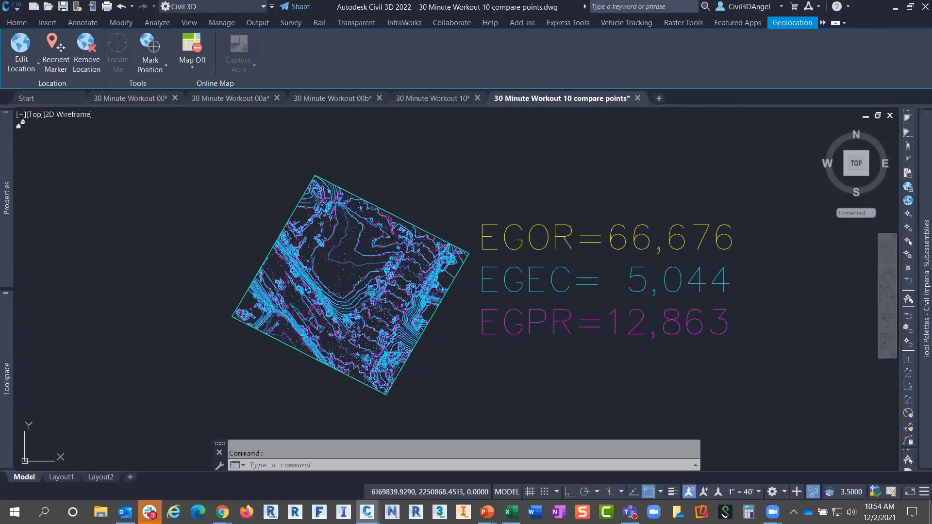
pyautogui.scroll(3, 339, 279)
pyautogui.scroll(3, 338, 280)
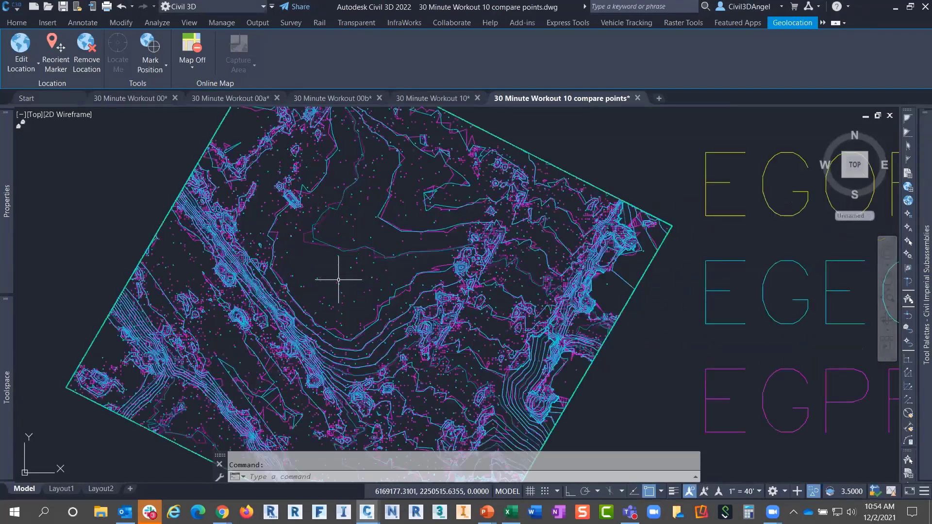
pyautogui.moveTo(338, 280); pyautogui.dragTo(461, 256, button='middle')
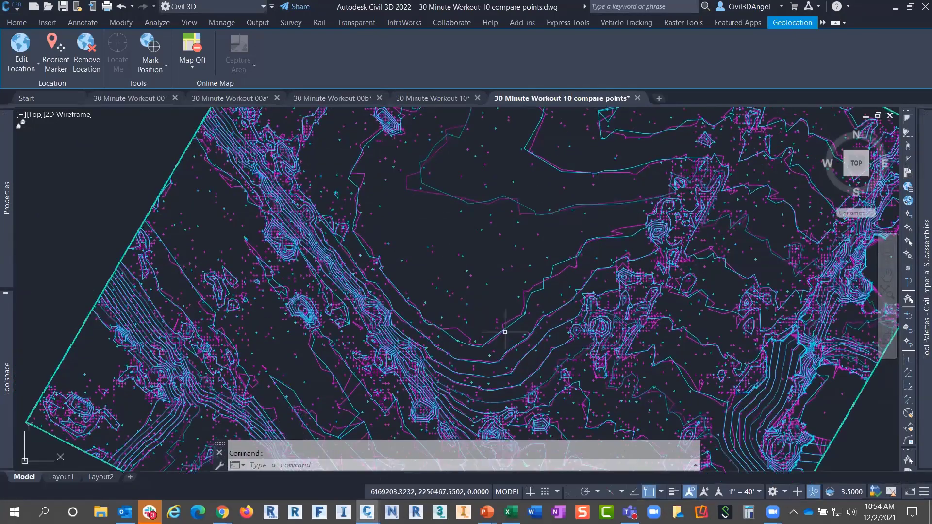
pyautogui.scroll(-4, 483, 294)
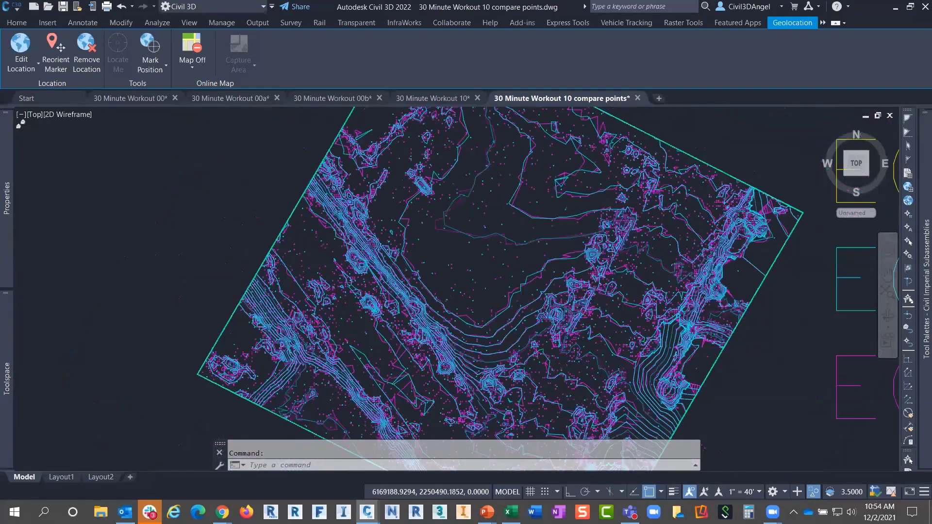
pyautogui.moveTo(732, 270); pyautogui.dragTo(713, 266, button='middle')
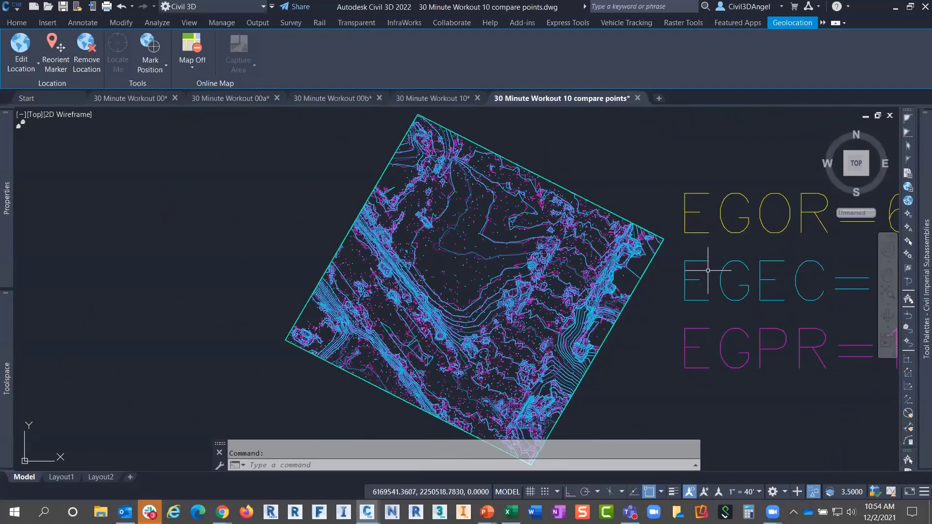
pyautogui.scroll(8, 442, 263)
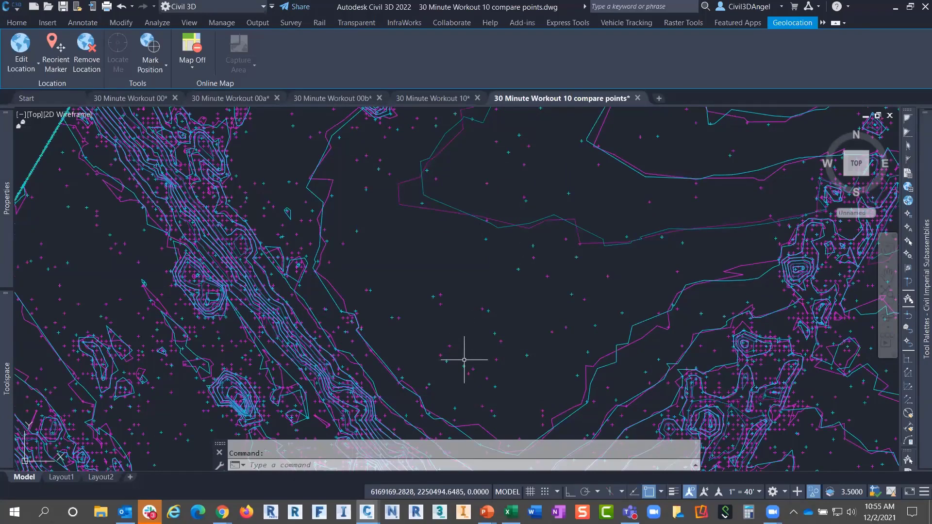
pyautogui.moveTo(465, 360); pyautogui.dragTo(474, 264, button='middle')
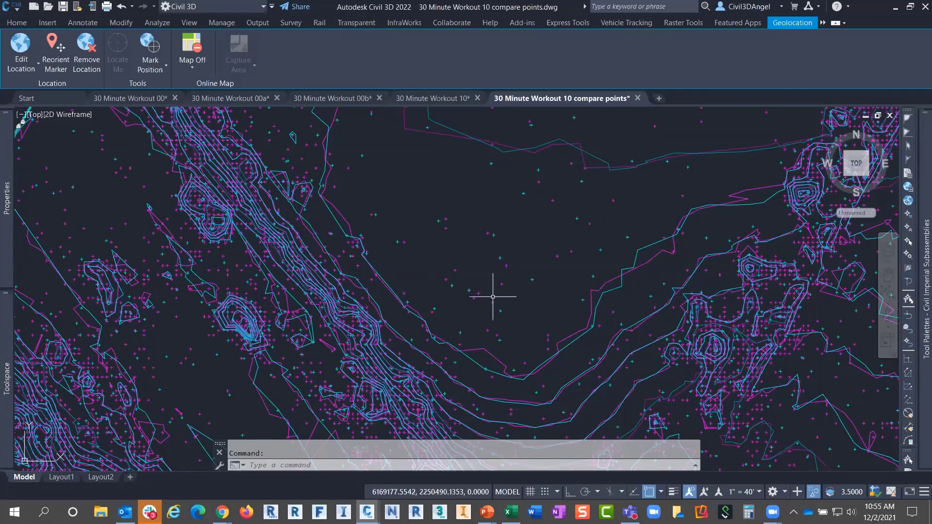
pyautogui.moveTo(492, 294)
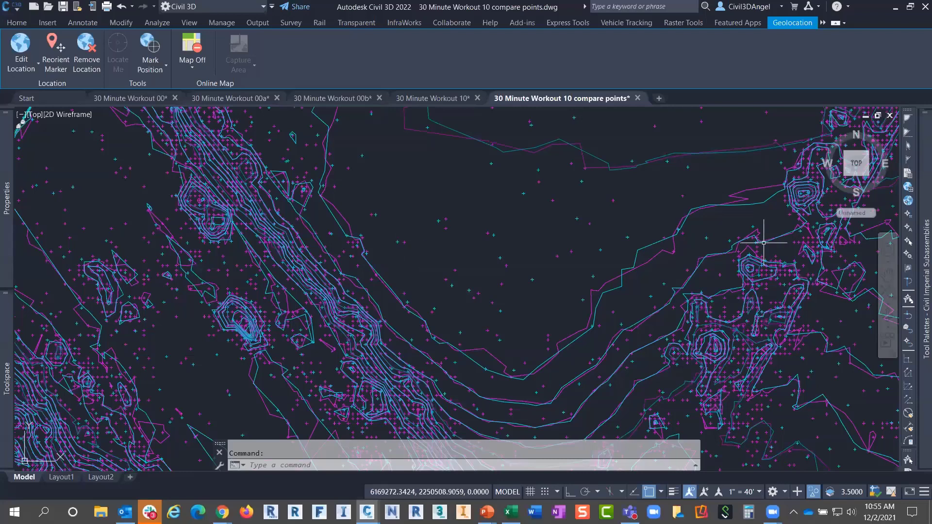
# - Compare the contours and point distribution of both simplified surfaces across the whole site, alongside the EGOR, EGEC and EGPR labels
pyautogui.hotkey('alt', 'Tab')
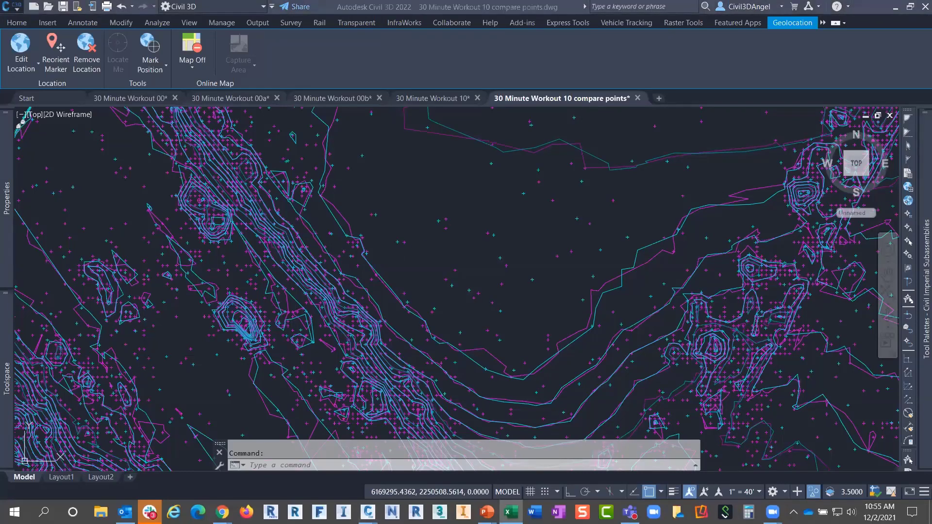
pyautogui.click(436, 245)
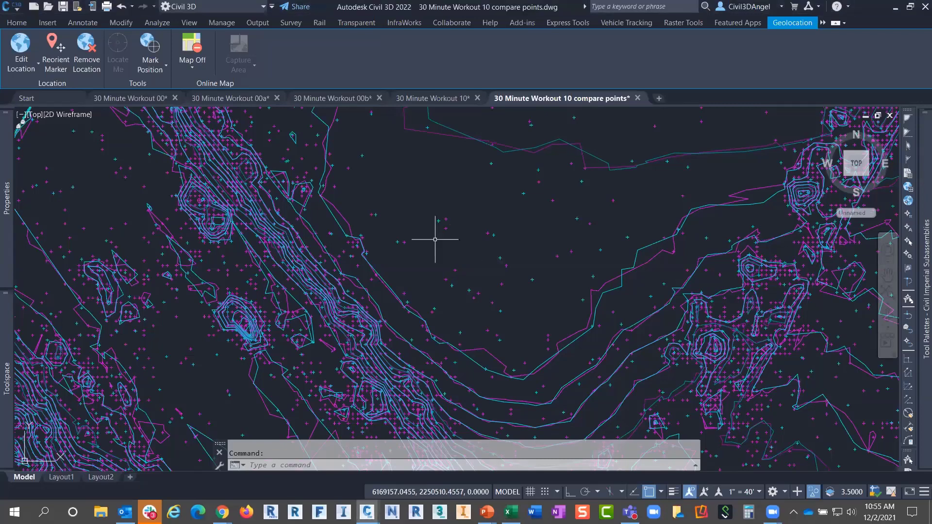
pyautogui.scroll(-4, 432, 248)
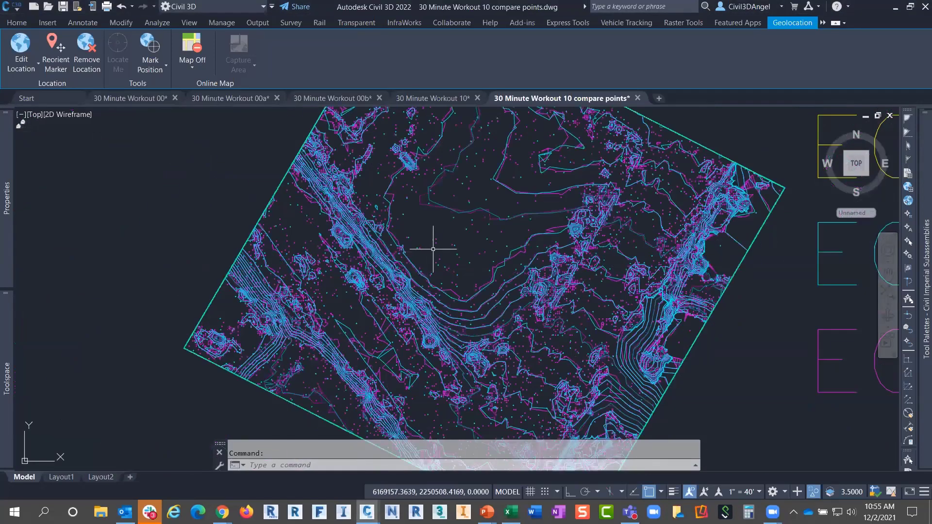
pyautogui.scroll(-2, 544, 324)
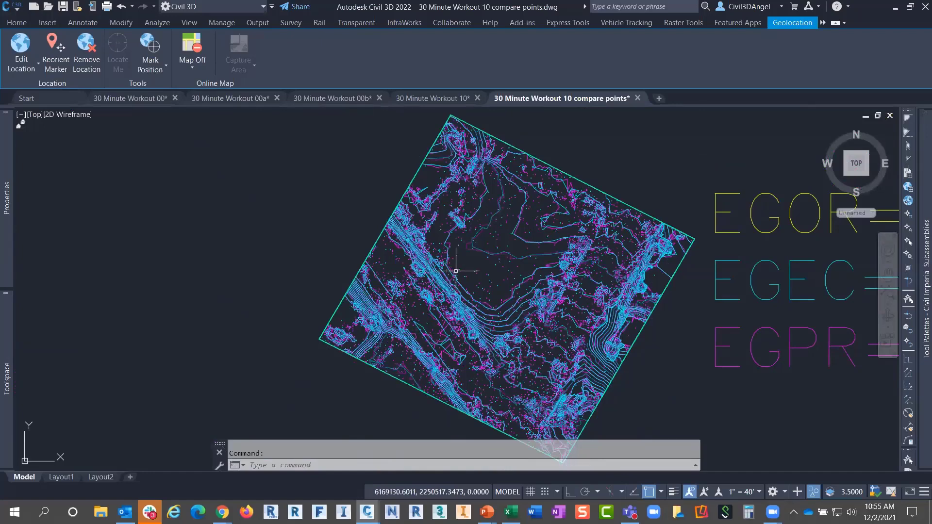
pyautogui.scroll(1, 456, 268)
pyautogui.scroll(-1, 444, 257)
pyautogui.moveTo(446, 260); pyautogui.dragTo(314, 259, button='middle')
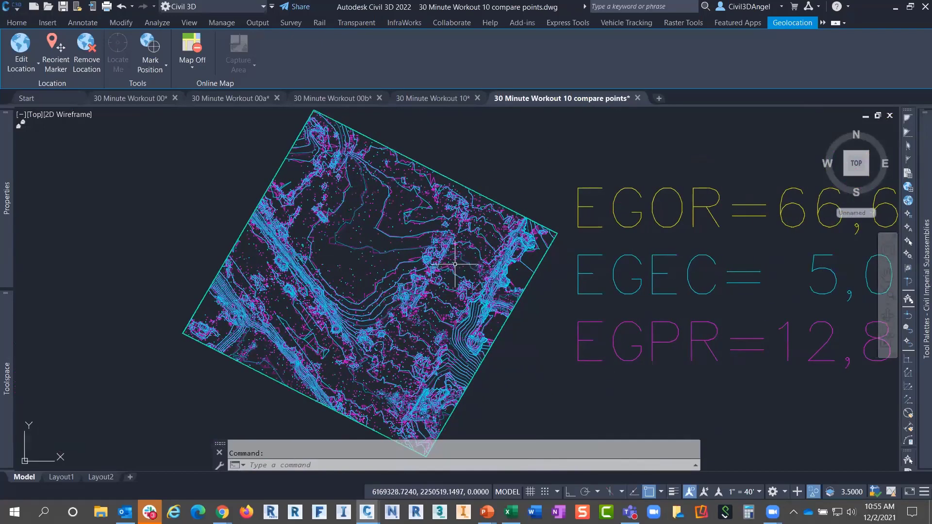
pyautogui.scroll(-2, 440, 208)
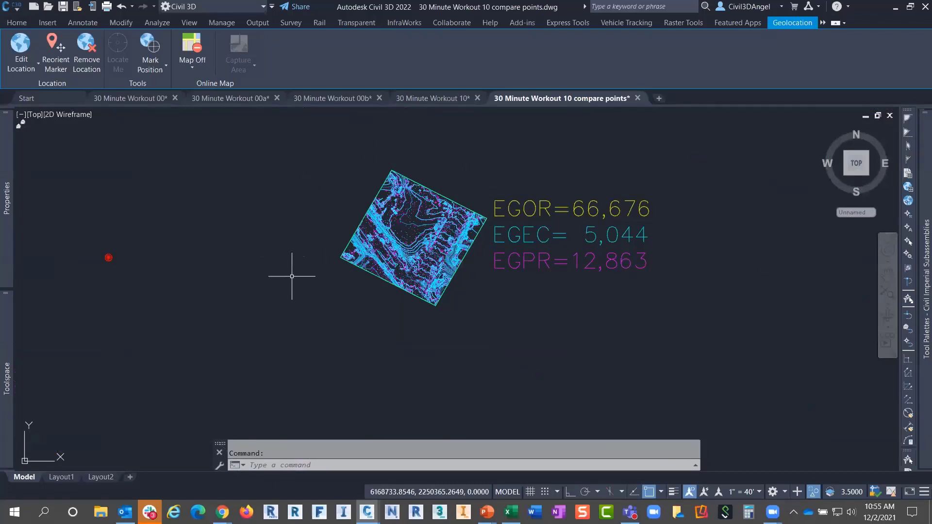
pyautogui.scroll(2, 401, 232)
pyautogui.scroll(2, 400, 232)
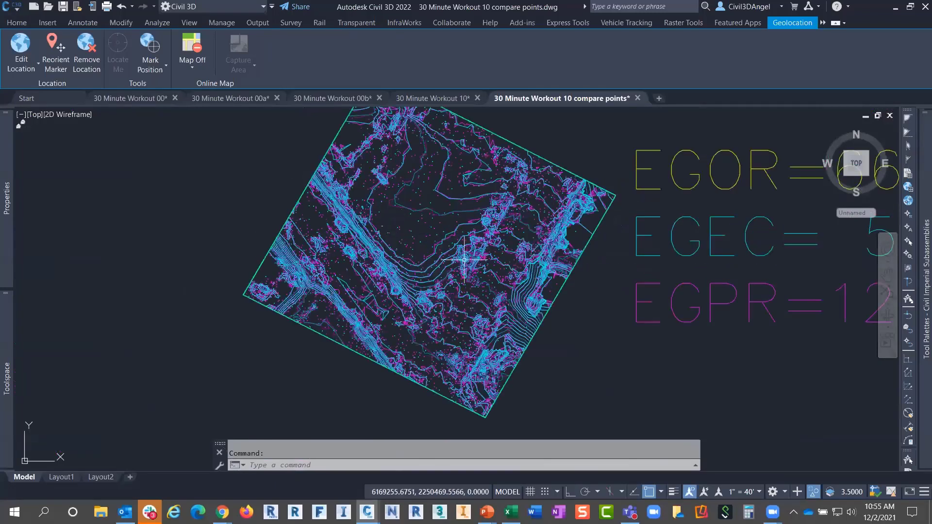
pyautogui.scroll(-4, 495, 271)
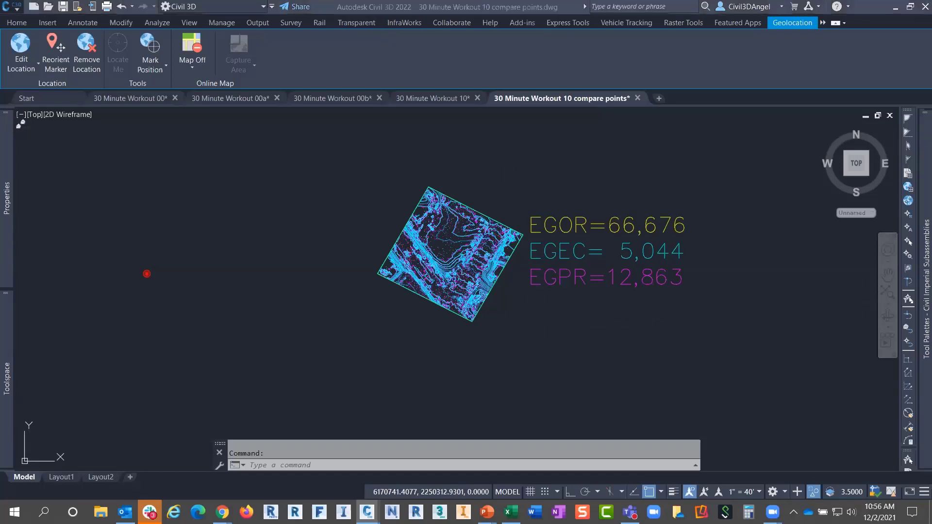
# - Switch to the PowerPoint slide show and go back from the Questions slide to the Agenda slide
pyautogui.hotkey('alt', 'Tab')
pyautogui.click(507, 278)
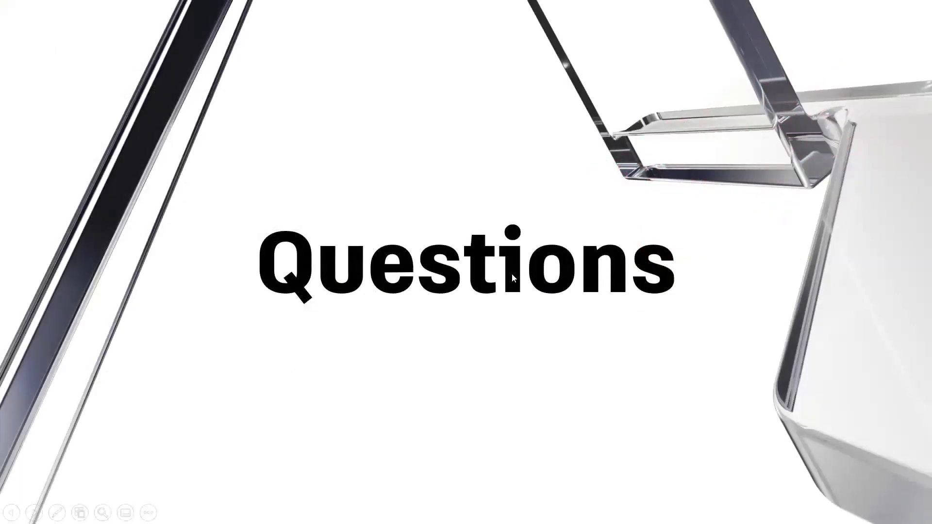
pyautogui.press('Left')
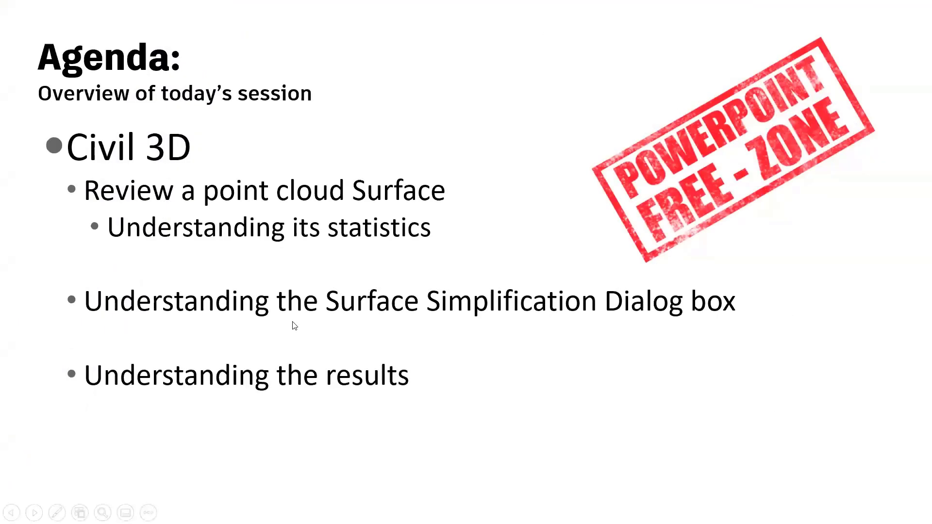
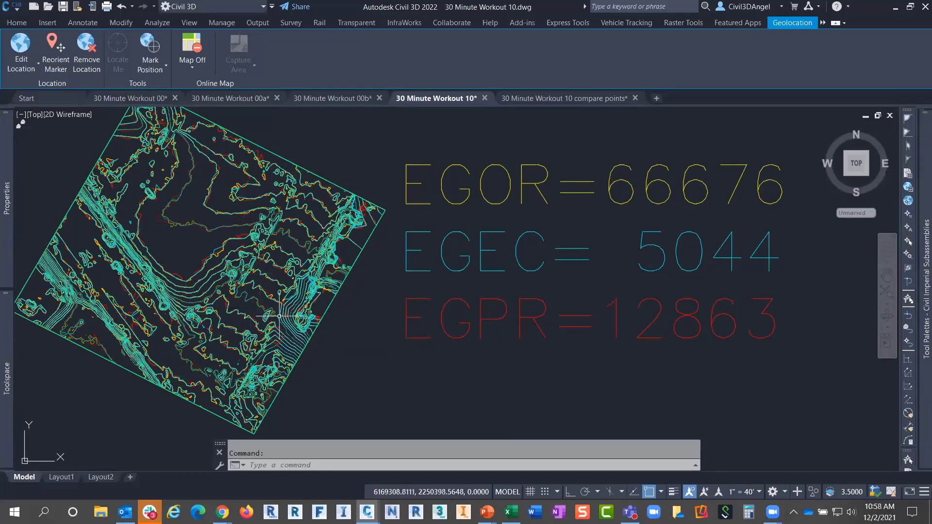
pyautogui.moveTo(225, 224)
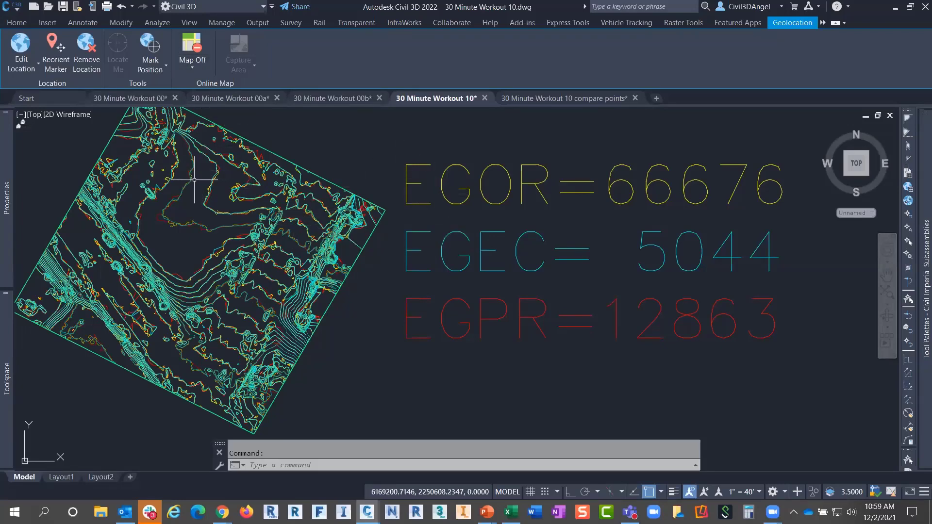
pyautogui.click(194, 196)
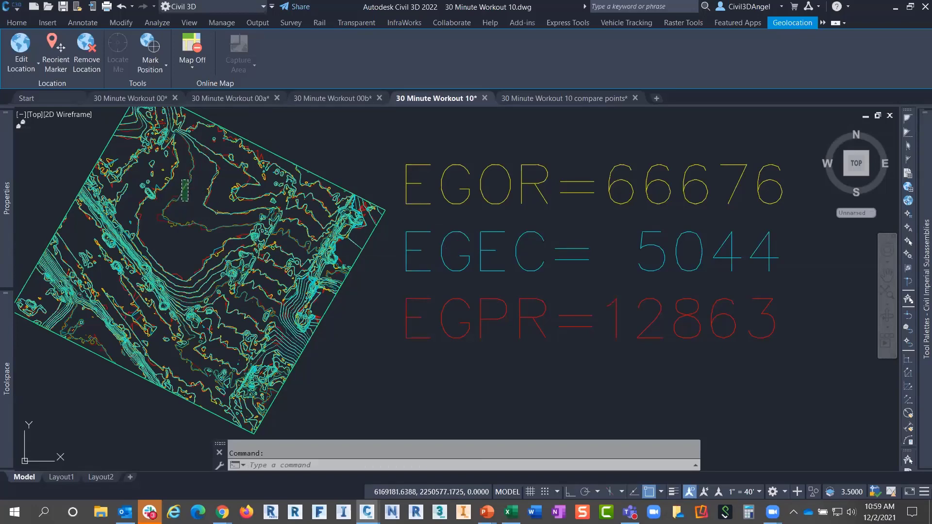
pyautogui.click(212, 123)
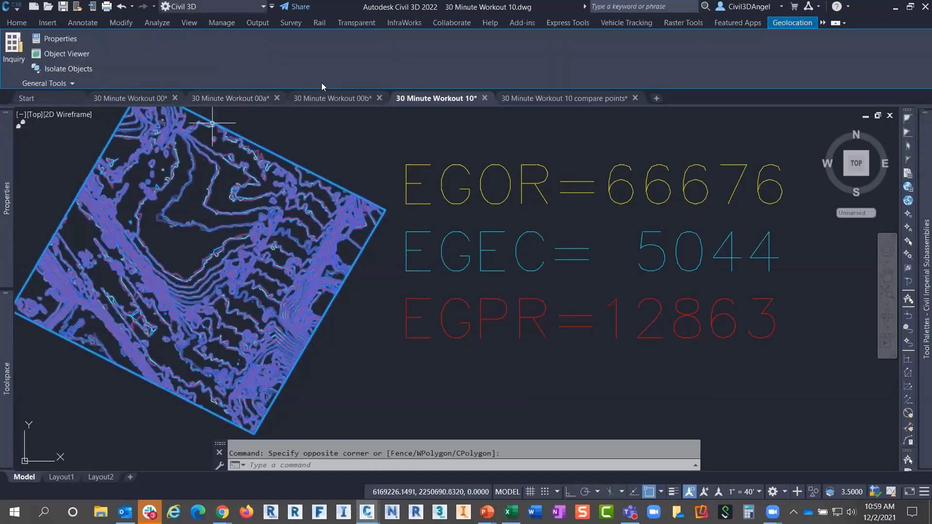
pyautogui.press('Escape')
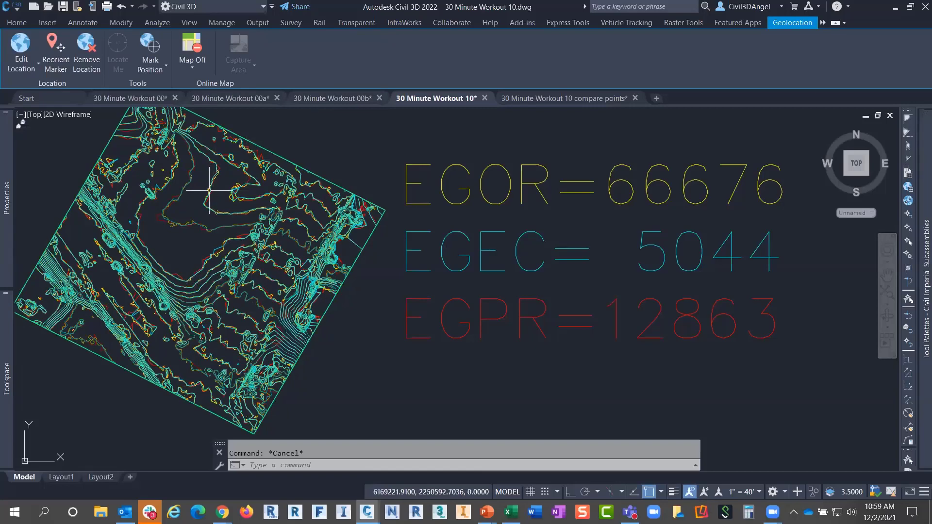
# - Open the Volumes Dashboard for a selected existing ground surface and review the cut, fill and net volumes of OR-PR and OR-EC
pyautogui.click(214, 187)
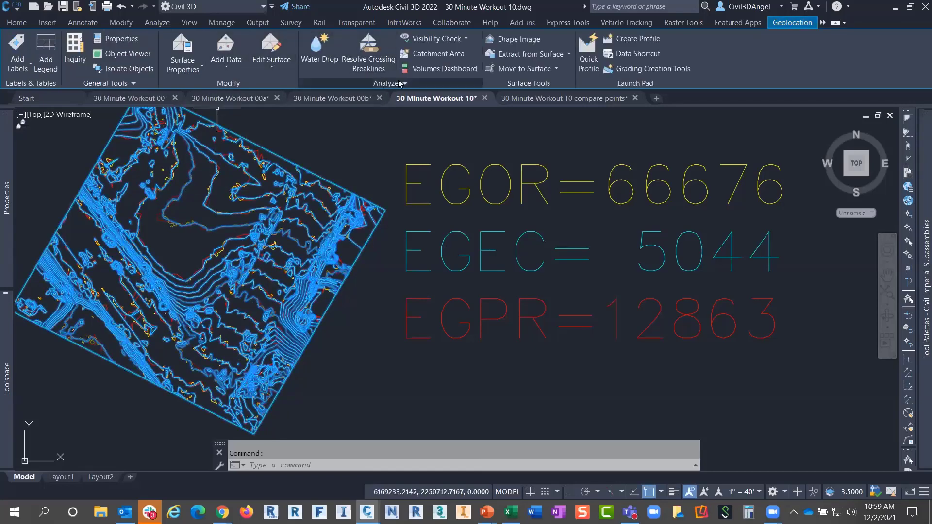
pyautogui.click(439, 68)
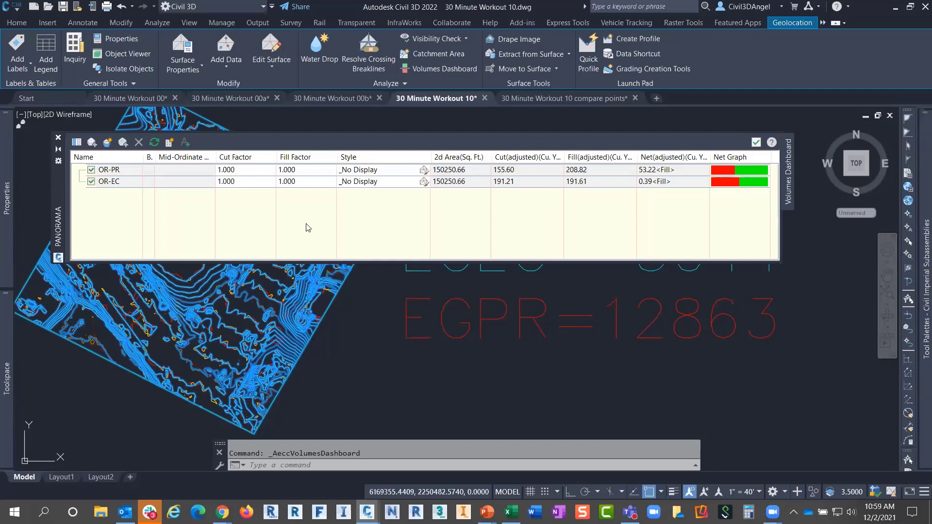
pyautogui.click(123, 171)
pyautogui.click(121, 182)
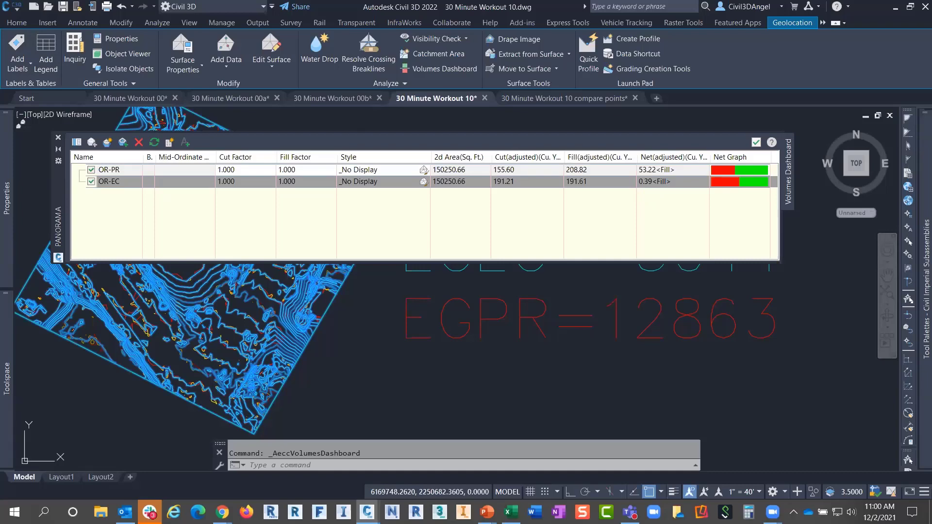
# - Bring up Project Explorer and review the surfaces' elevation and slope statistics and the unadjusted cut, fill and net volumes
pyautogui.hotkey('alt', 'Tab')
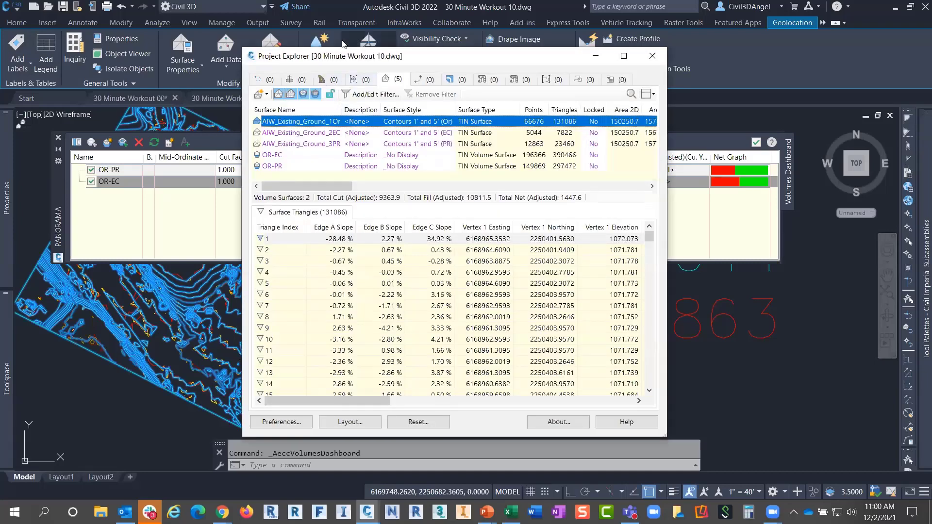
pyautogui.moveTo(324, 186); pyautogui.dragTo(394, 193)
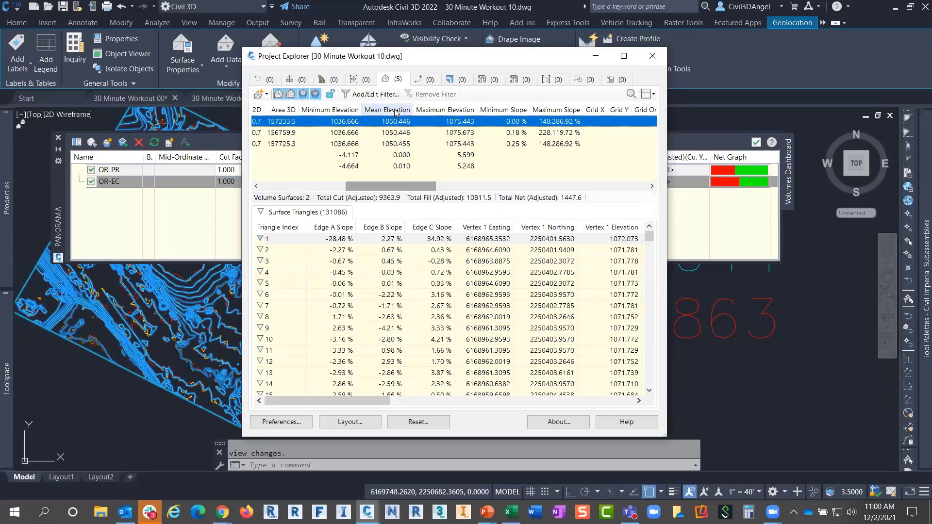
pyautogui.moveTo(392, 186); pyautogui.dragTo(494, 208)
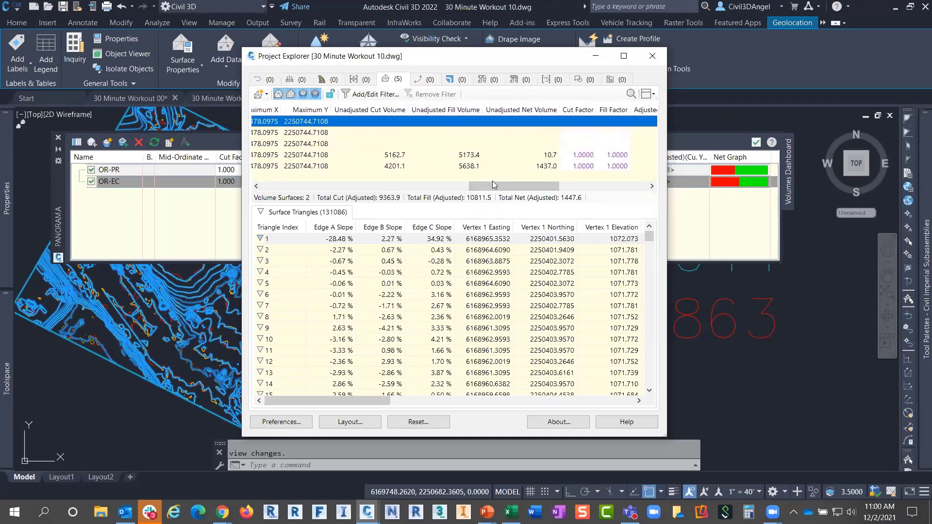
# - Compare the OR-PR and OR-EC volumes in the Volumes Dashboard with the volume figures in Project Explorer
pyautogui.click(728, 202)
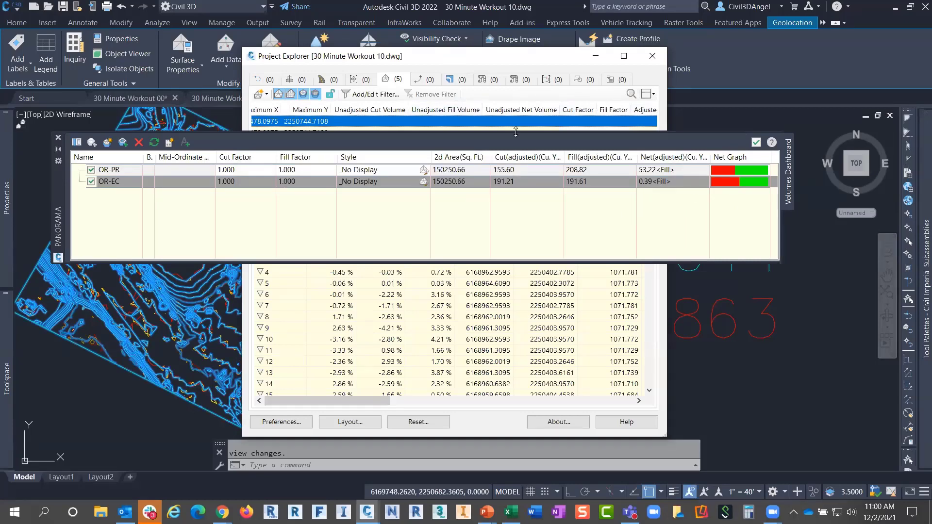
pyautogui.click(476, 137)
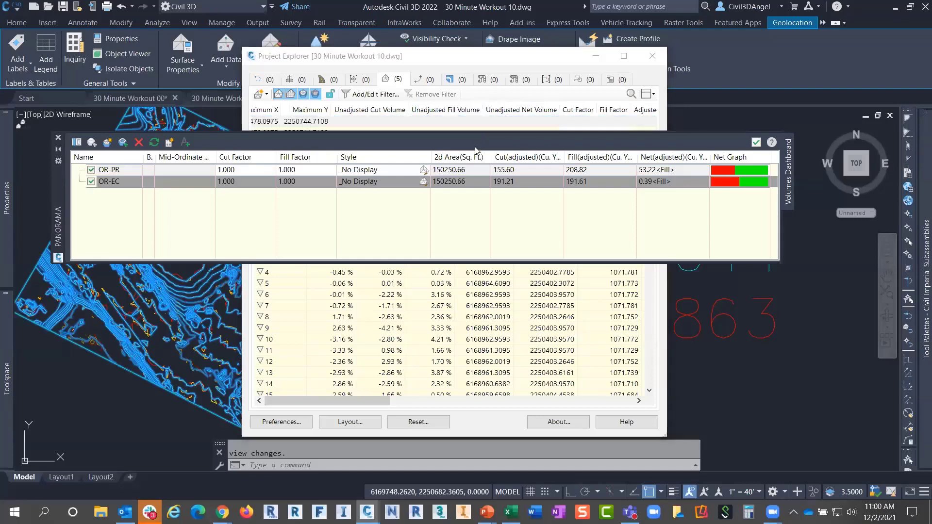
pyautogui.click(495, 64)
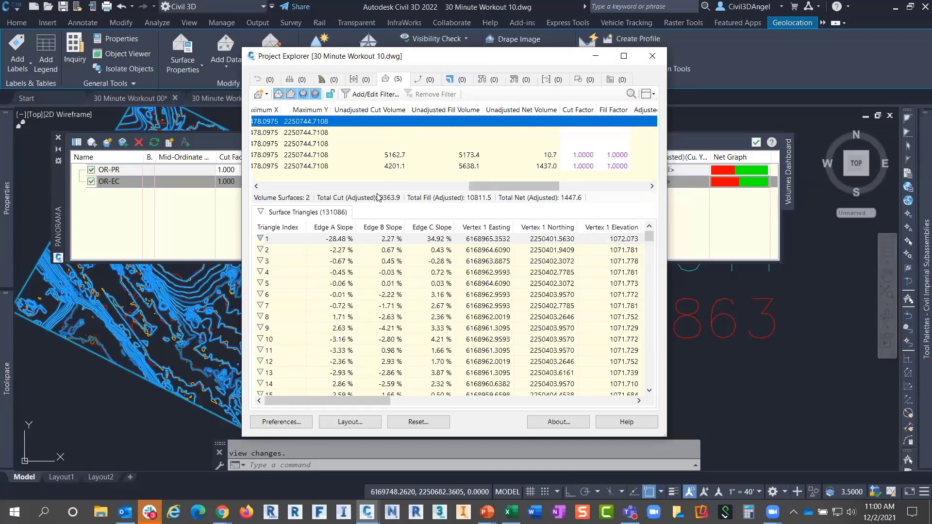
pyautogui.click(203, 150)
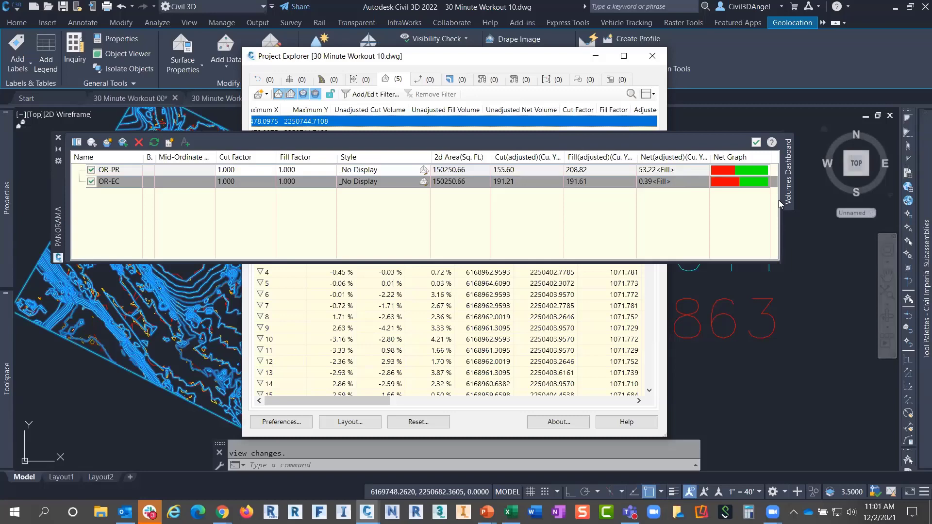
# - Switch to the PowerPoint slide show and advance from the Questions slide to the closing Autodesk slide
pyautogui.hotkey('alt', 'Tab')
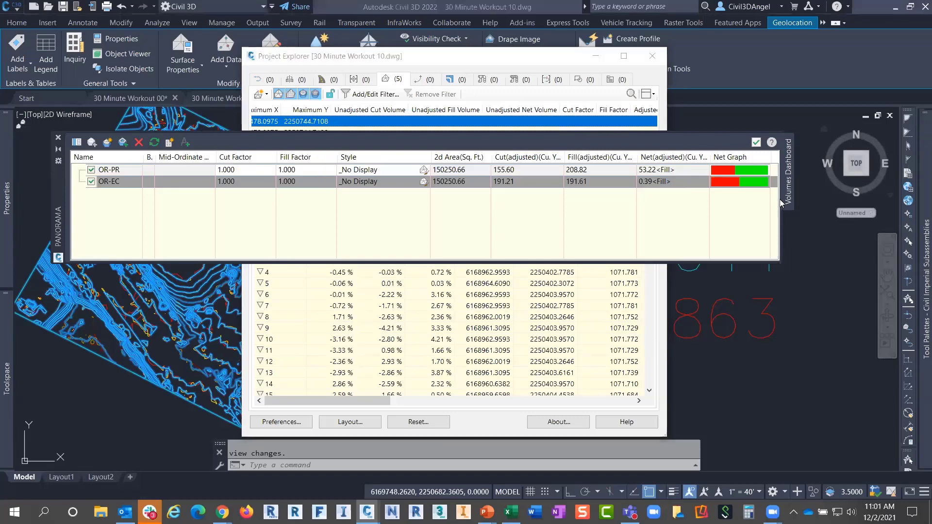
pyautogui.hotkey('alt', 'Tab')
pyautogui.hotkey('alt', 'Tab')
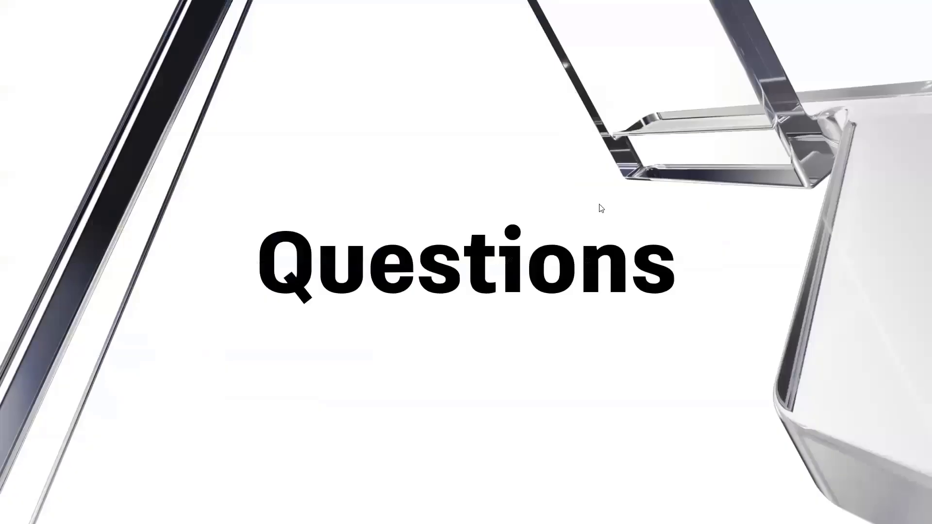
pyautogui.click(597, 208)
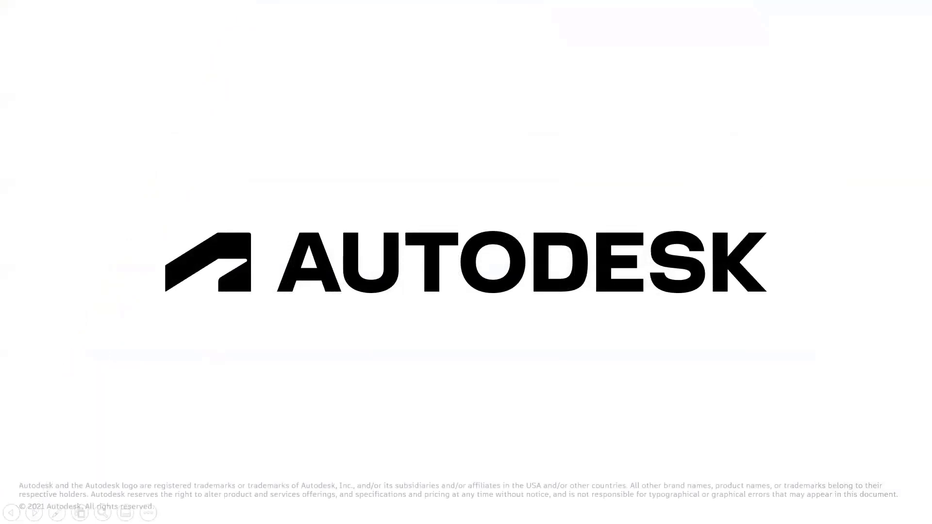